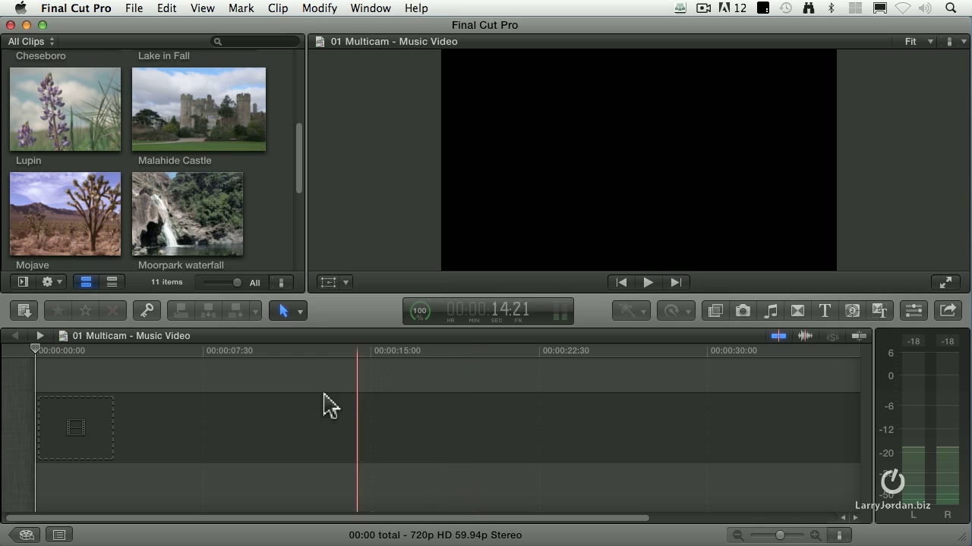
Step: Select the Bryce, Cheseboro and SS_60309 Still Life - Drops clips together in the Browser
scroll(256, 226, up, 3)
scroll(257, 226, up, 2)
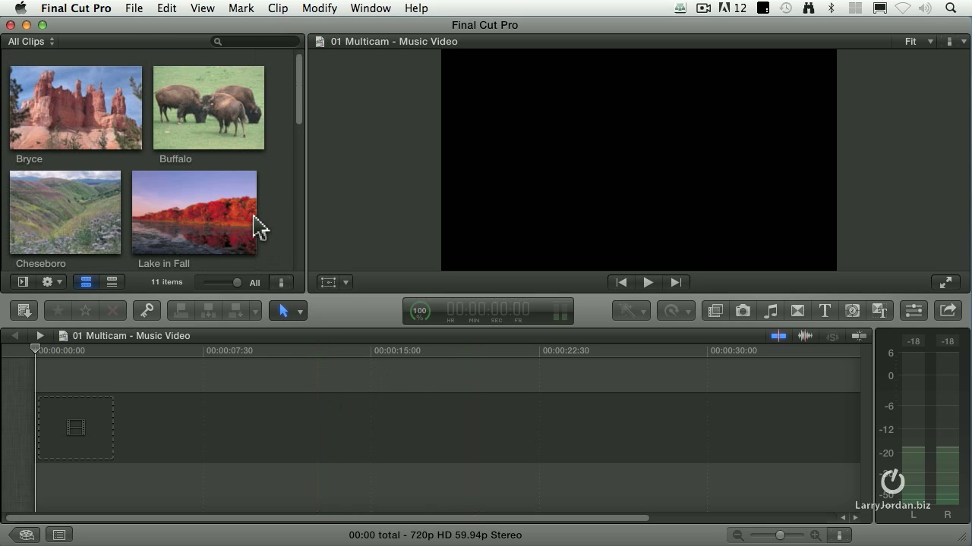
click(65, 97)
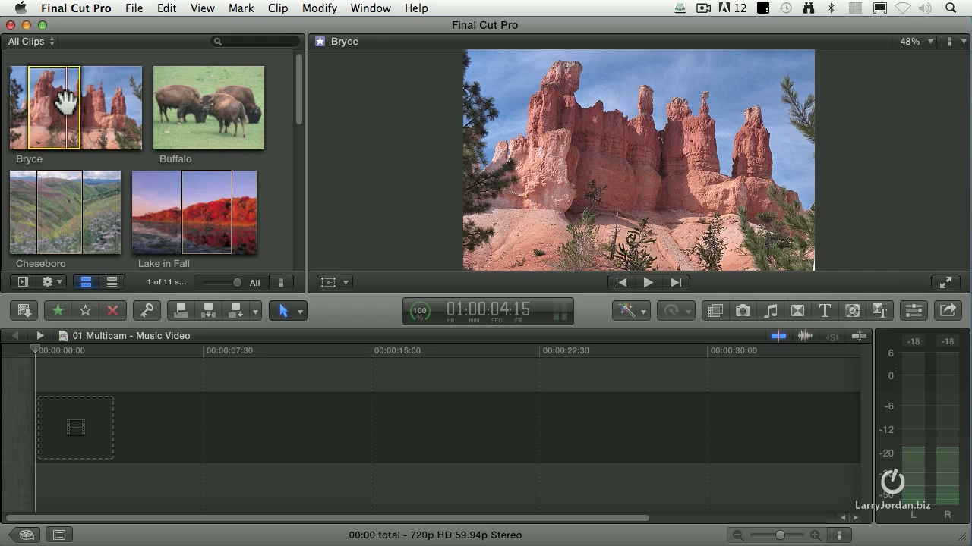
click(273, 223)
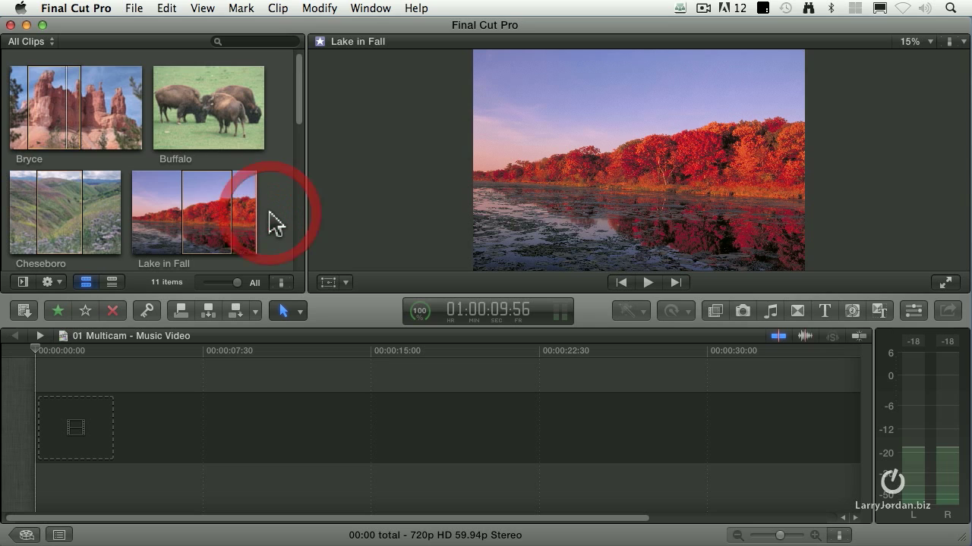
click(45, 107)
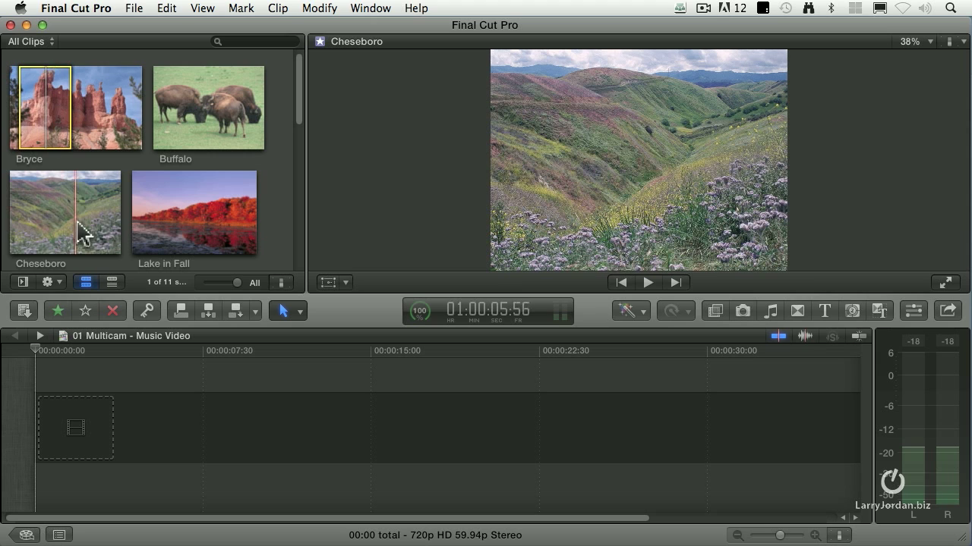
super+click(23, 215)
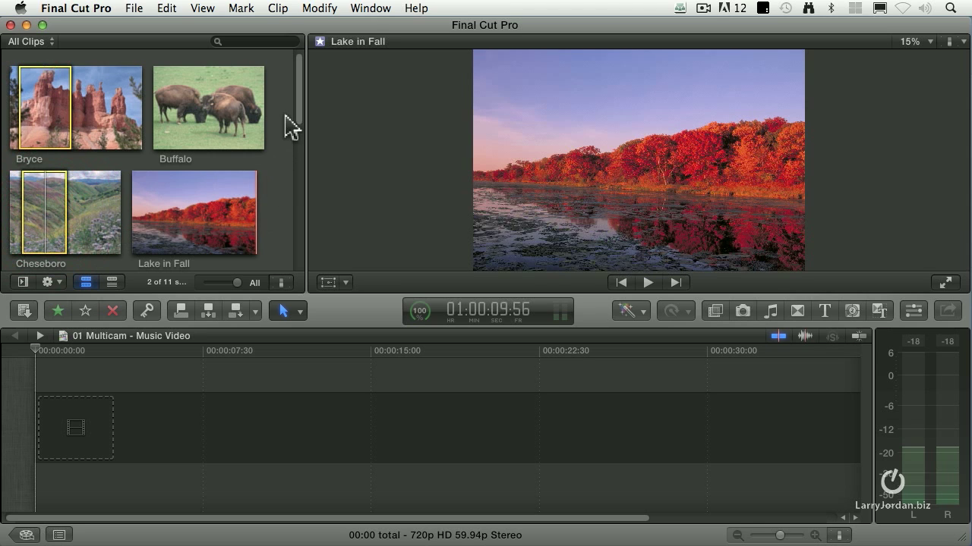
drag(302, 110, 315, 67)
super+click(196, 113)
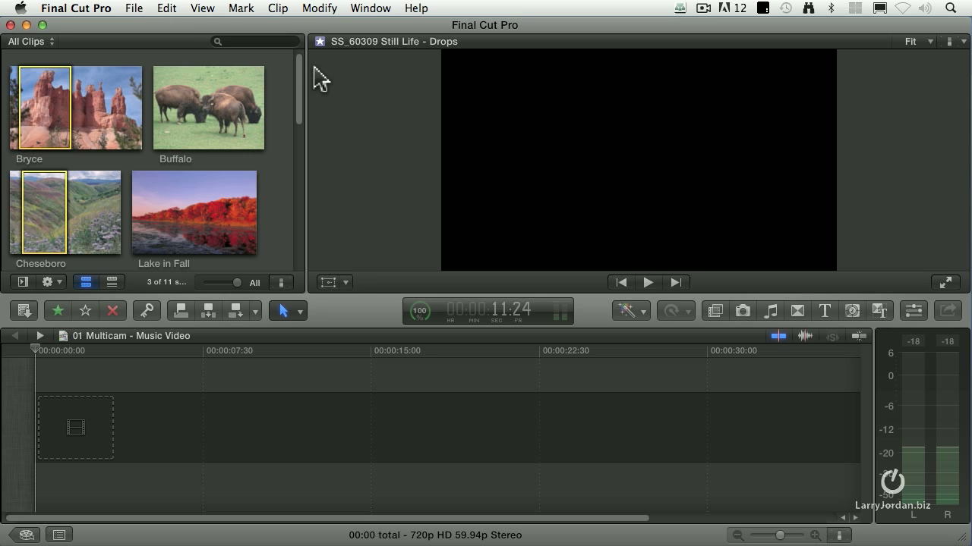
Step: Start a new multicam clip and name it 'Slide Montage'
click(134, 7)
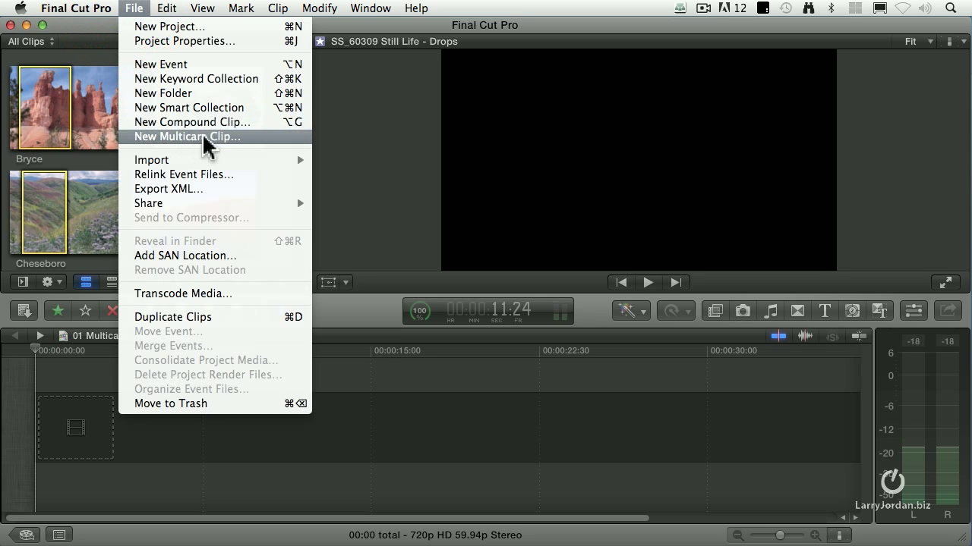
click(251, 142)
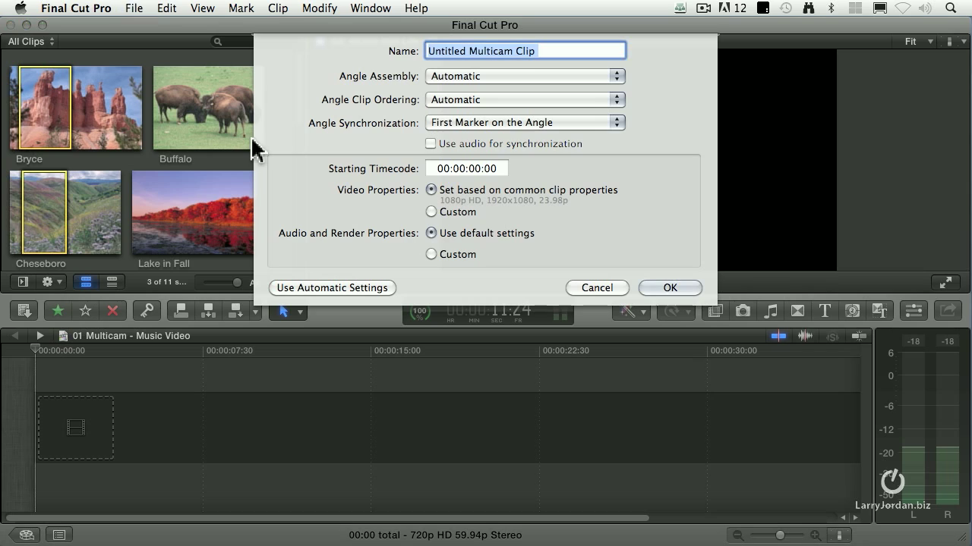
text(S)
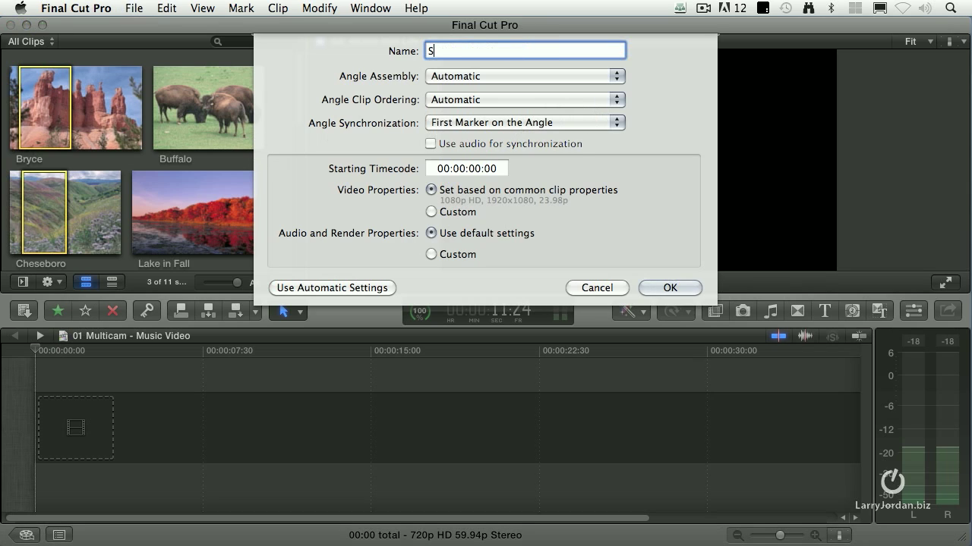
text(lide Montage)
key(Tab)
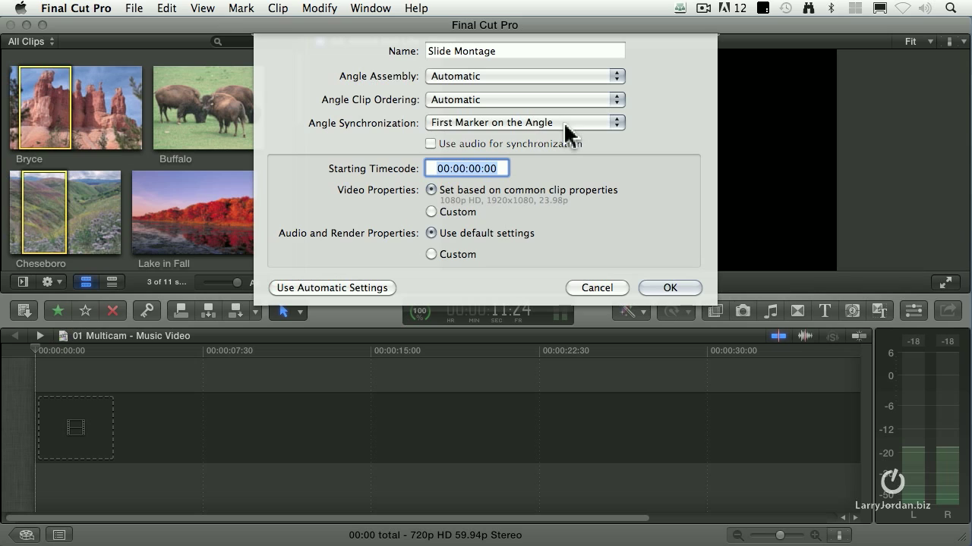
Step: Sync angles to Start of First Clip, use custom NTSC SD 720x480 DV video, and create it
mouse_move(568, 135)
mouse_down()
mouse_move(570, 77)
mouse_move(573, 107)
mouse_up()
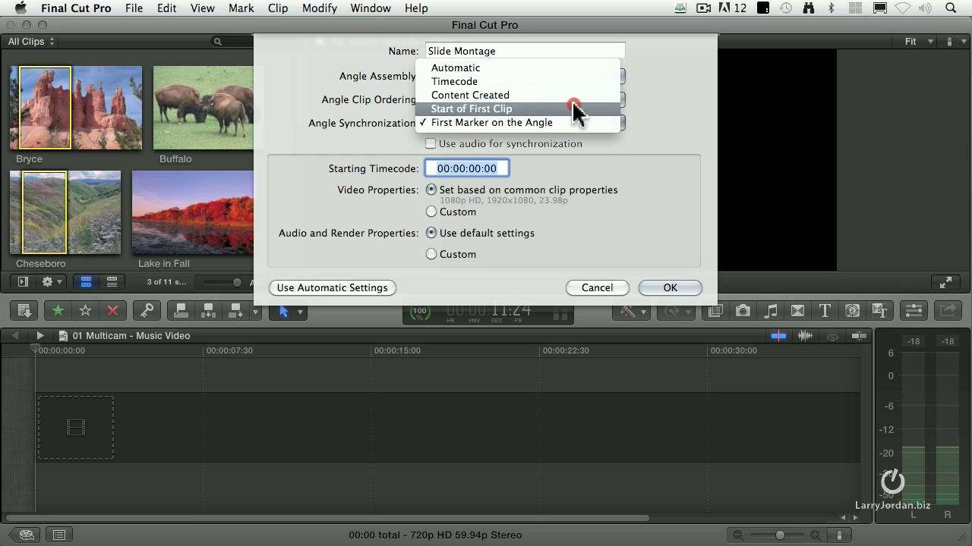
drag(573, 108, 574, 110)
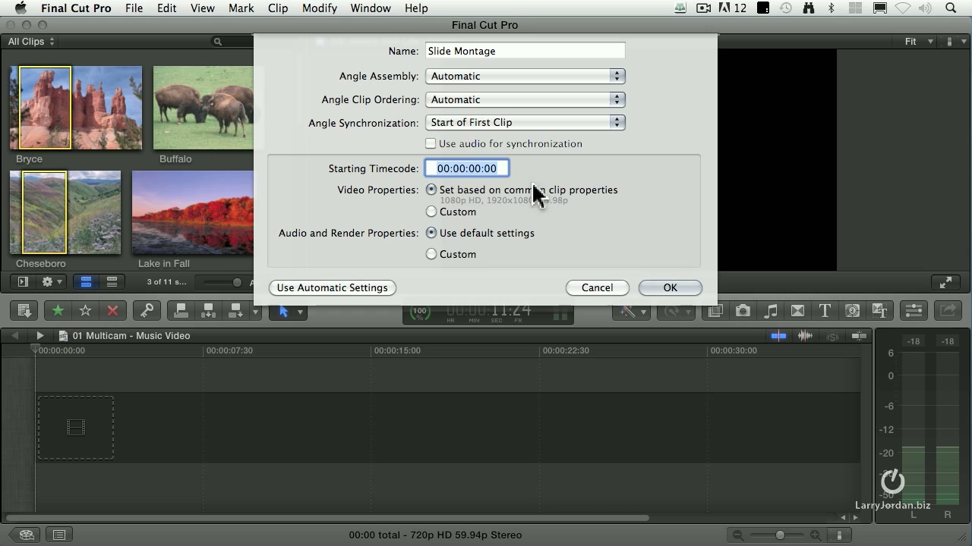
click(434, 211)
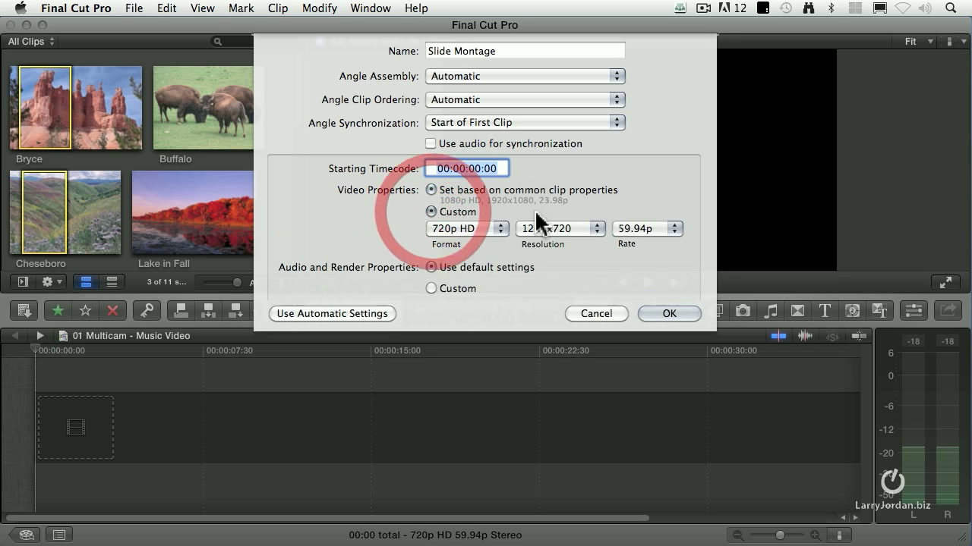
click(464, 228)
click(470, 245)
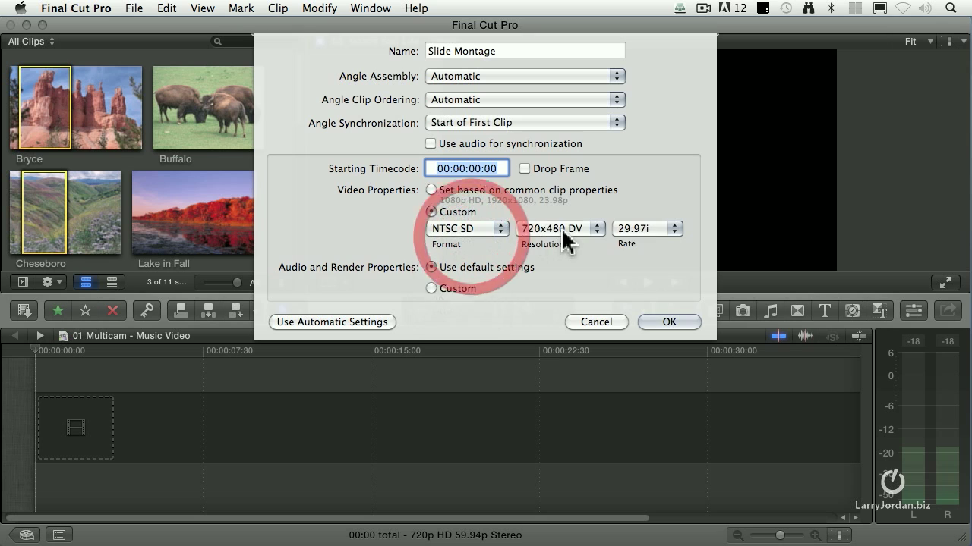
click(561, 227)
click(569, 229)
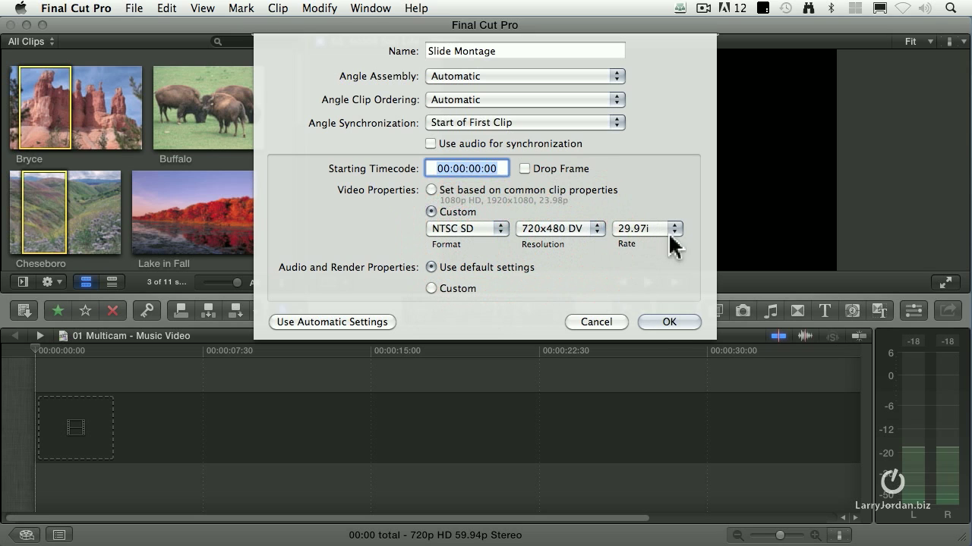
click(661, 321)
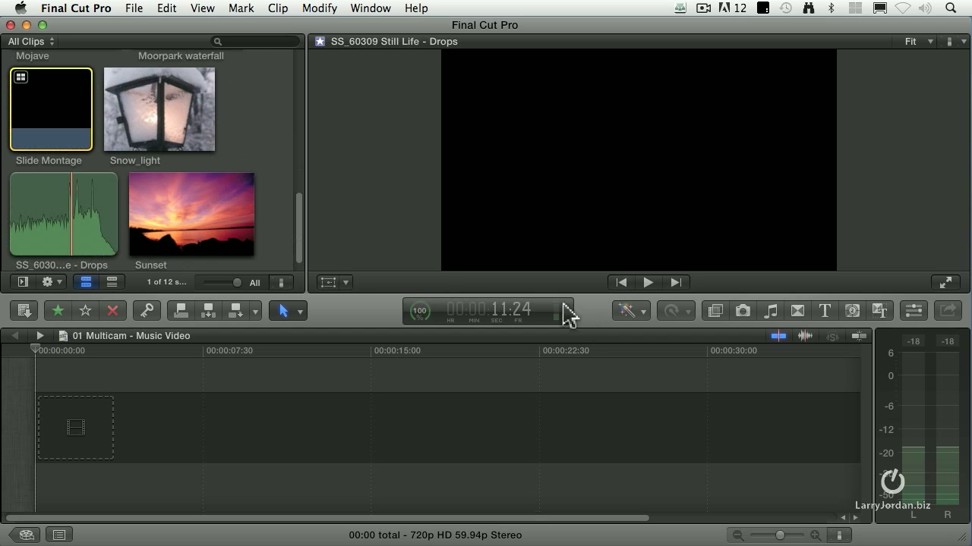
Step: Open Slide Montage in the Angle Editor and play its angles briefly
double_click(38, 107)
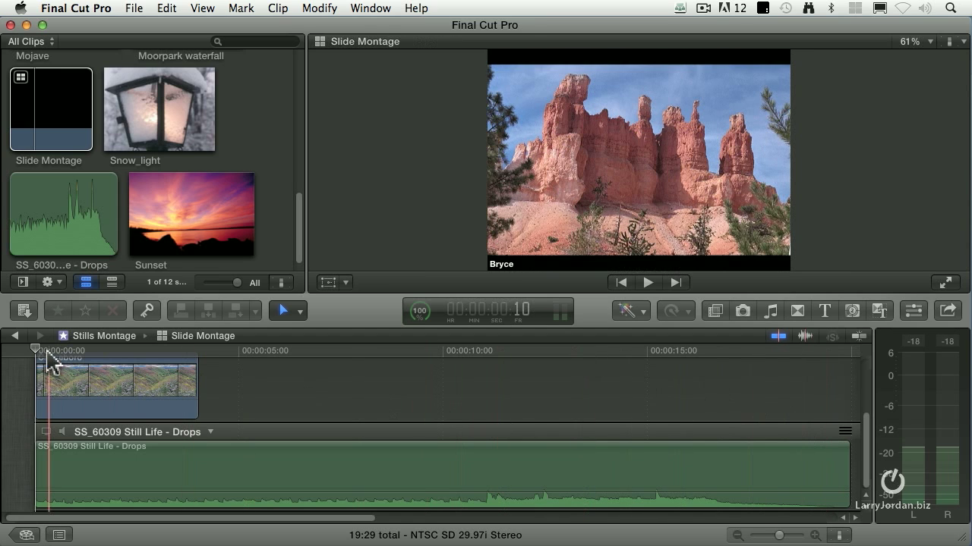
key(space)
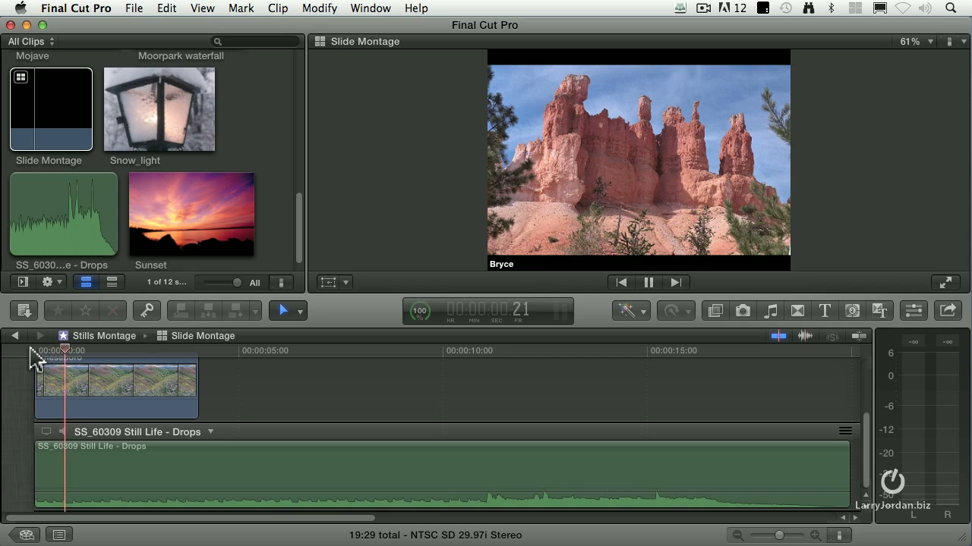
key(space)
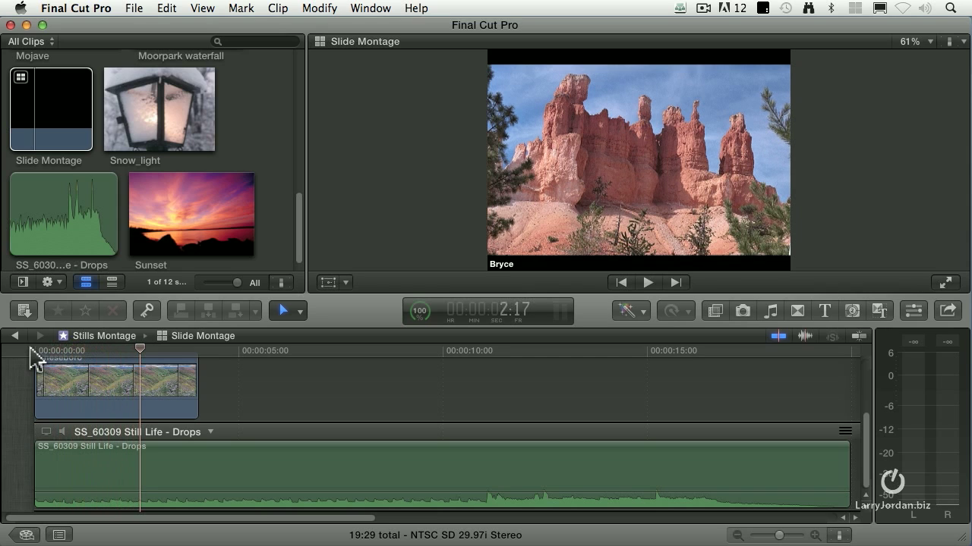
key(space)
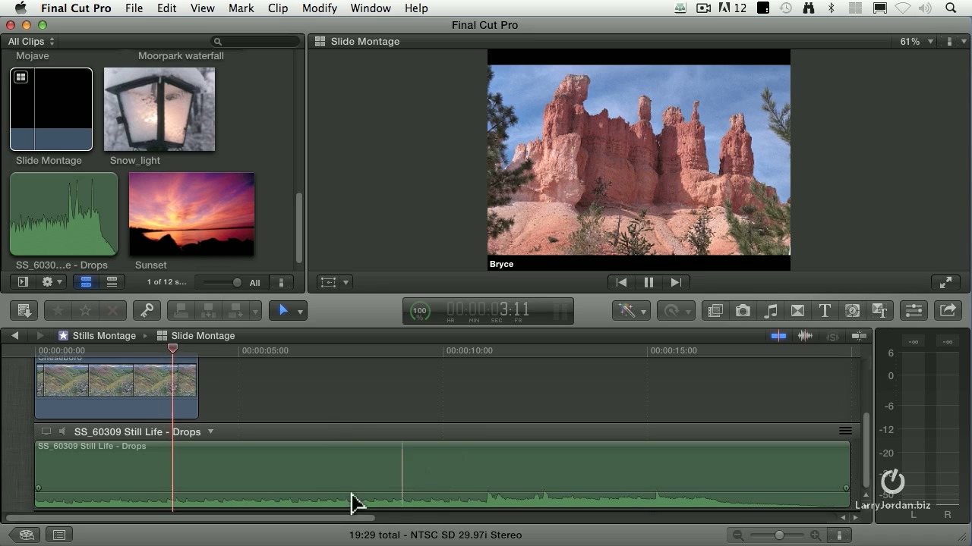
key(space)
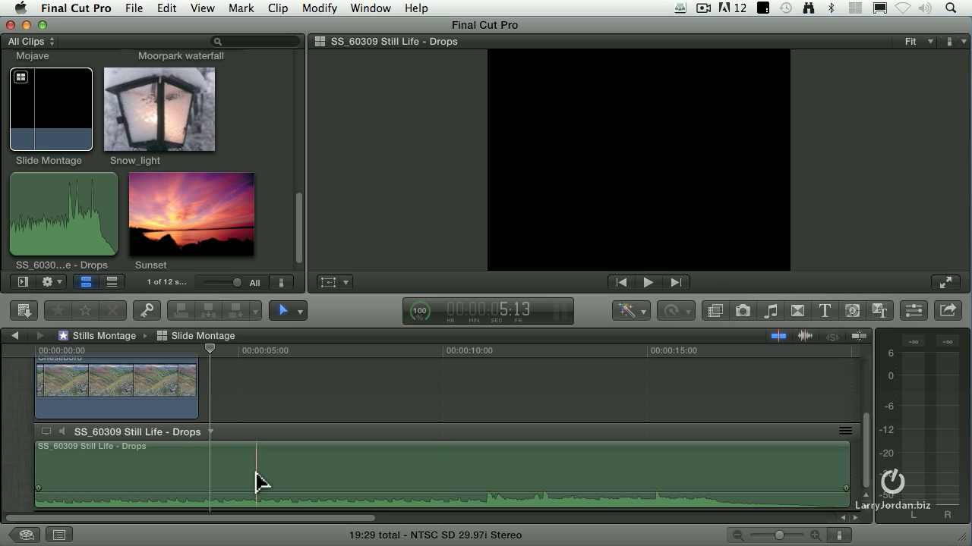
Step: Toggle the Bryce angle's audio monitoring on and back off
scroll(267, 445, up, 5)
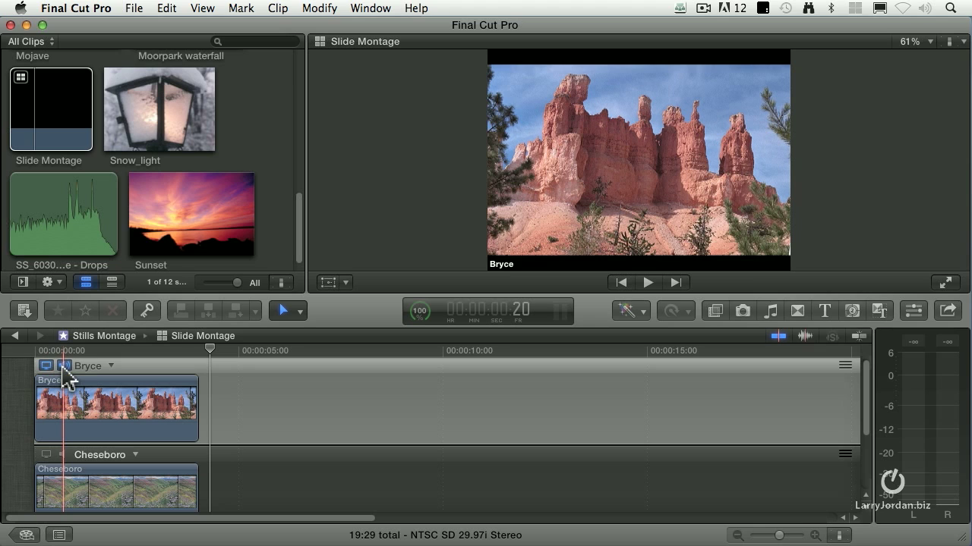
click(64, 366)
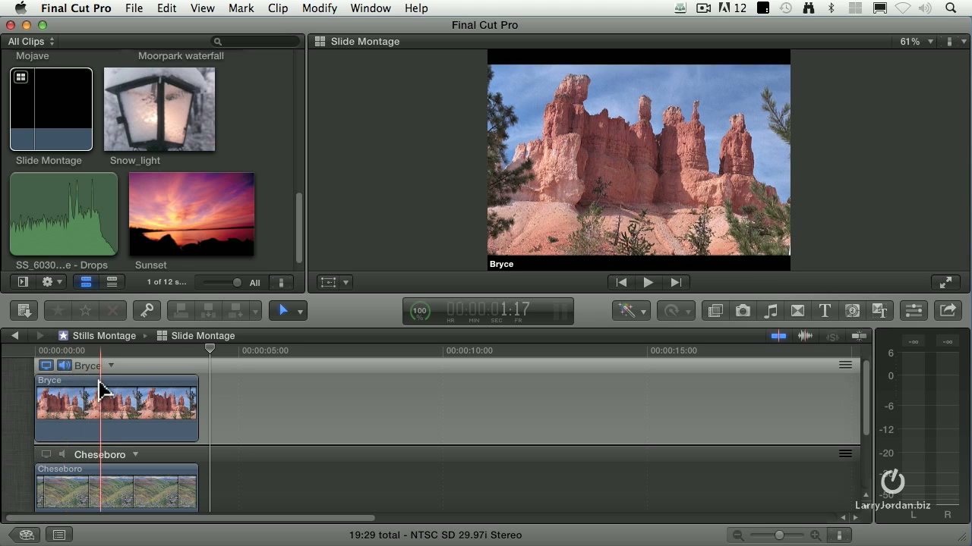
click(64, 366)
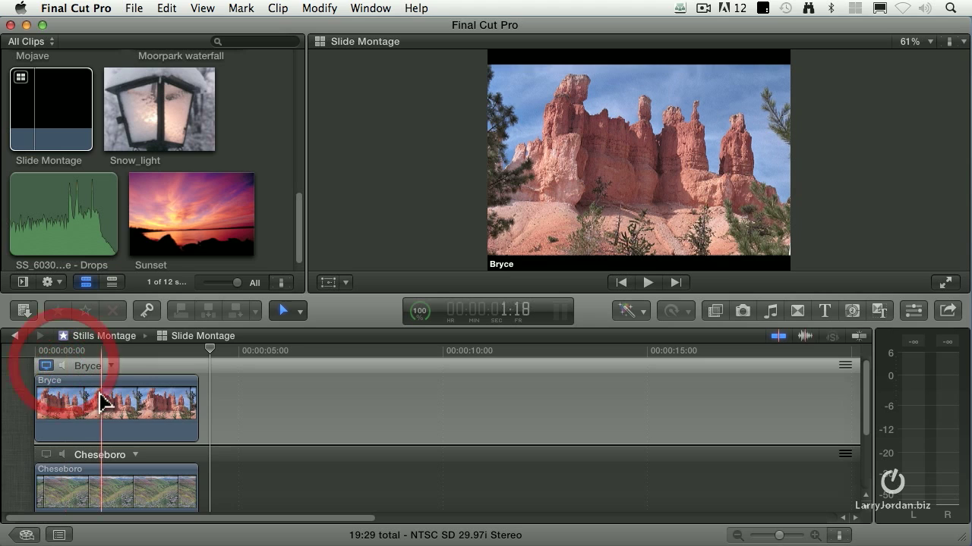
scroll(102, 401, down, 5)
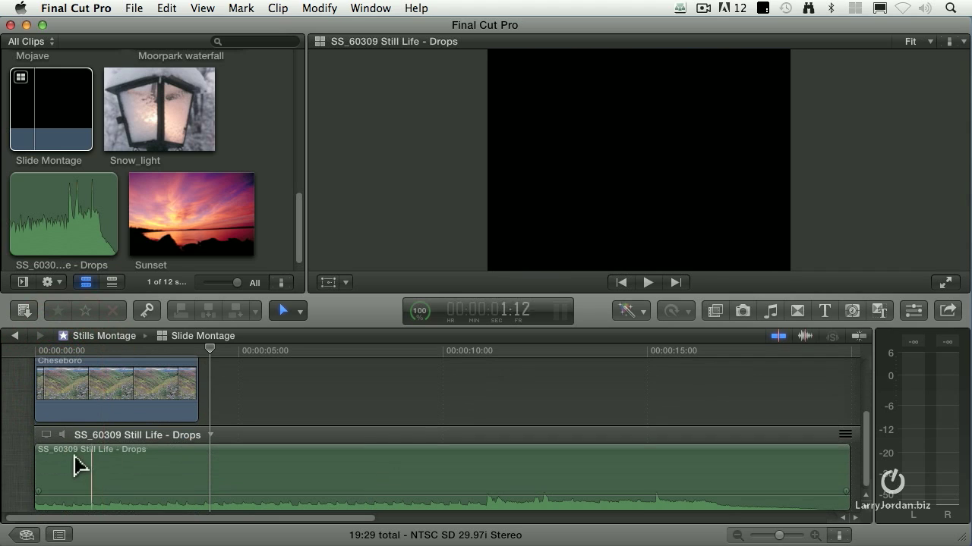
Step: Monitor audio from the Still Life - Drops angle and play from the start to hear the music
click(64, 434)
key(Home)
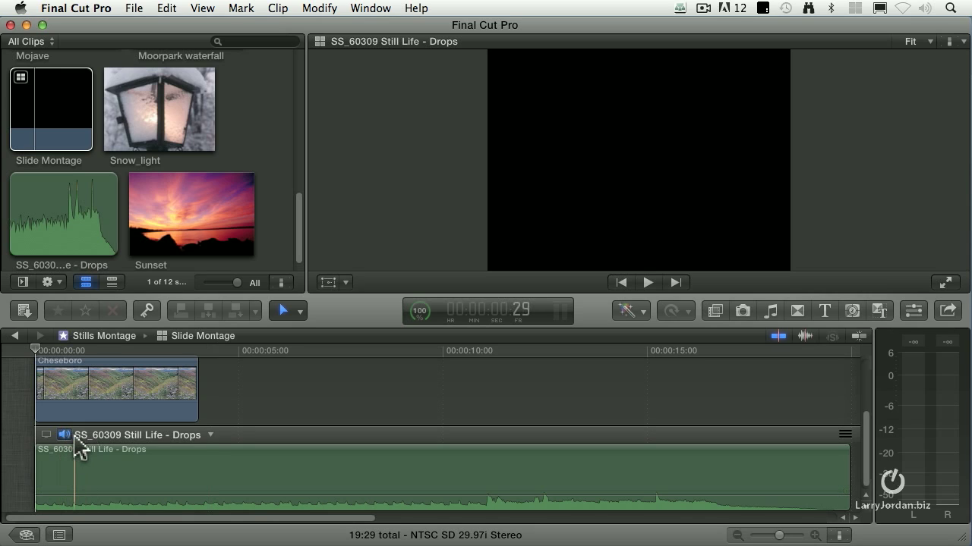
key(space)
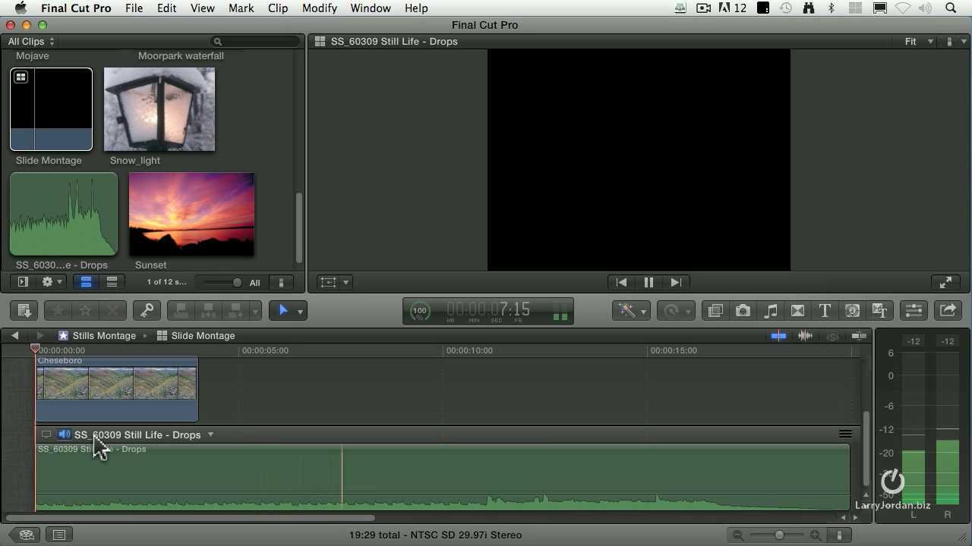
key(space)
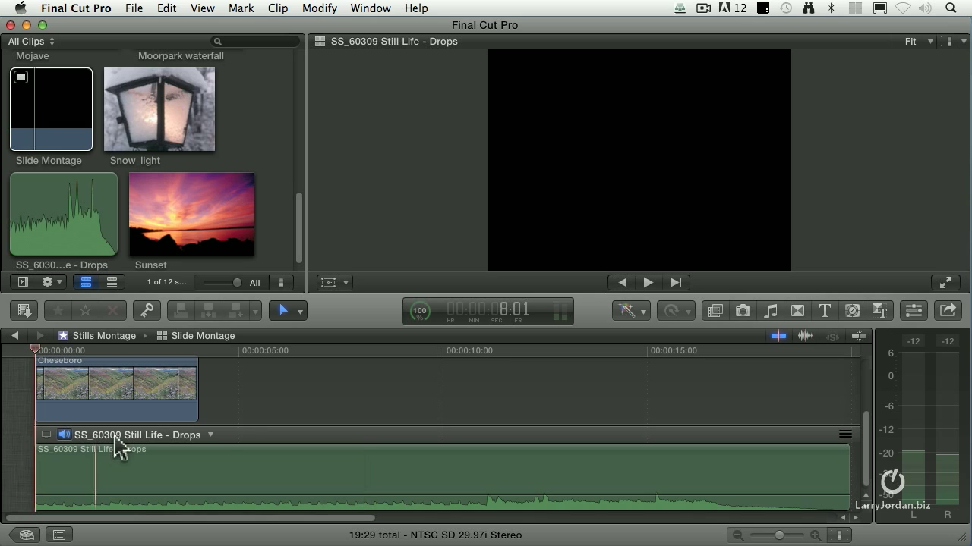
scroll(212, 445, up, 3)
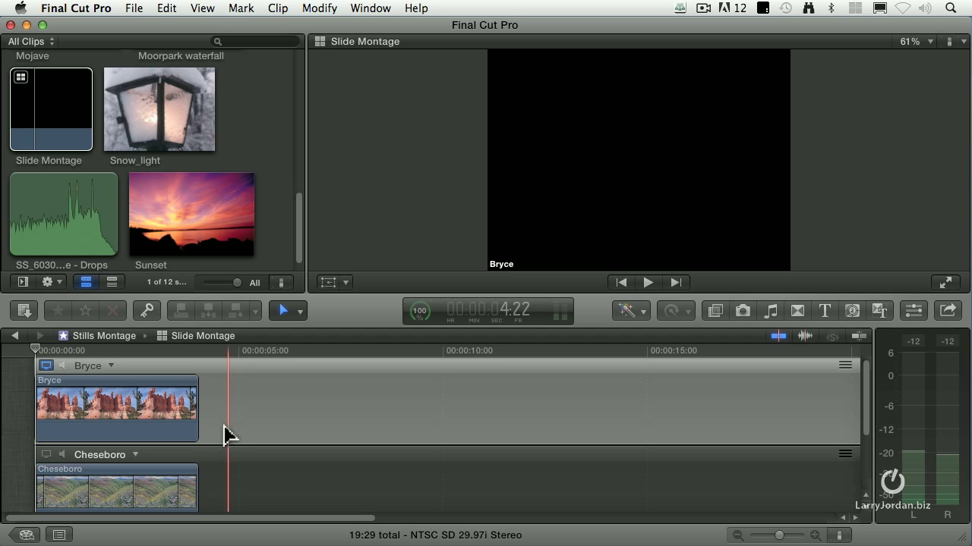
Step: Lengthen the end of the Cheseboro clip and play back the angles
drag(196, 493, 295, 494)
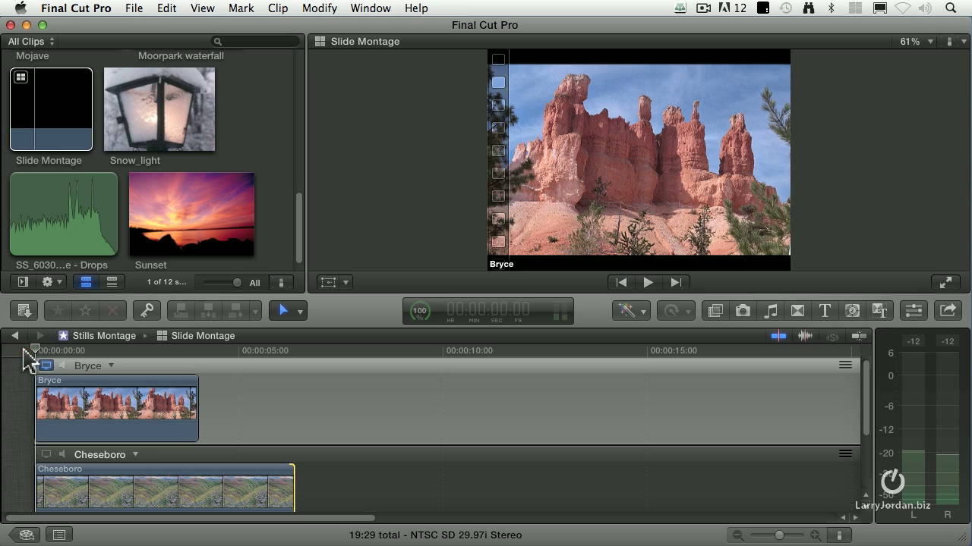
key(space)
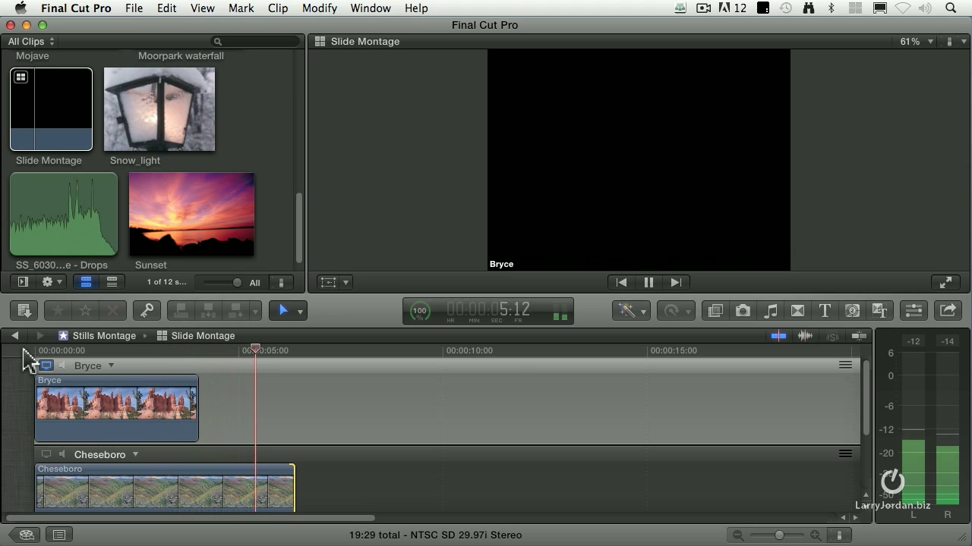
key(space)
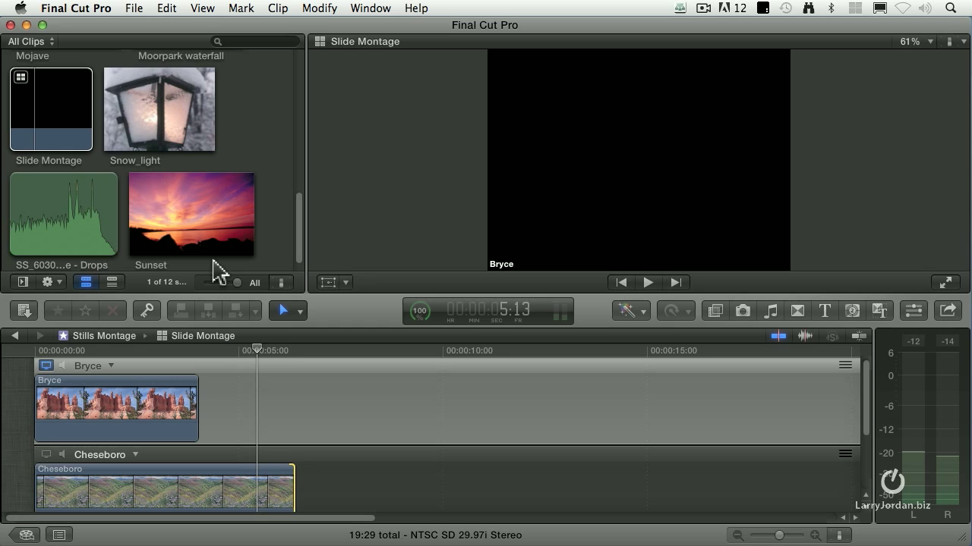
Step: Add Buffalo to the Bryce angle after Bryce
scroll(256, 190, down, 1)
scroll(256, 189, up, 5)
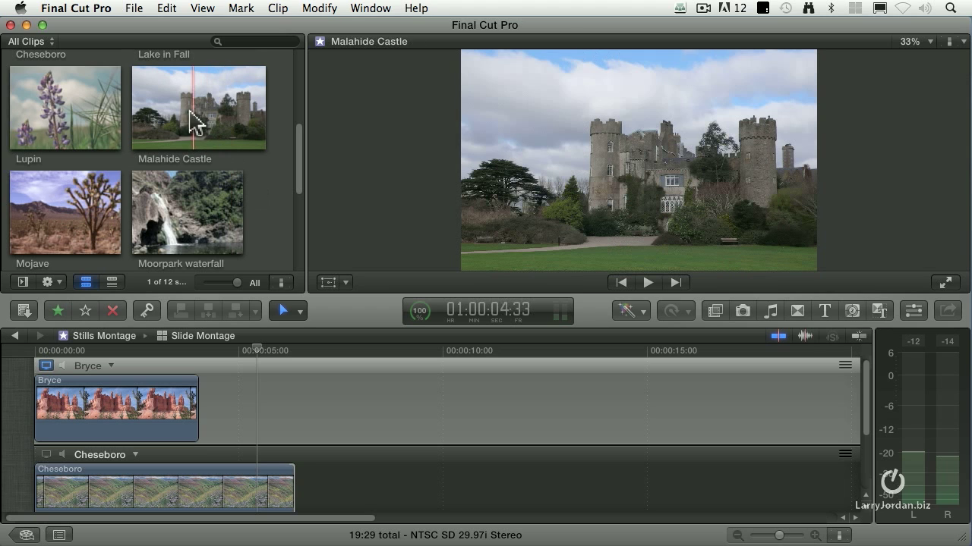
scroll(182, 151, up, 4)
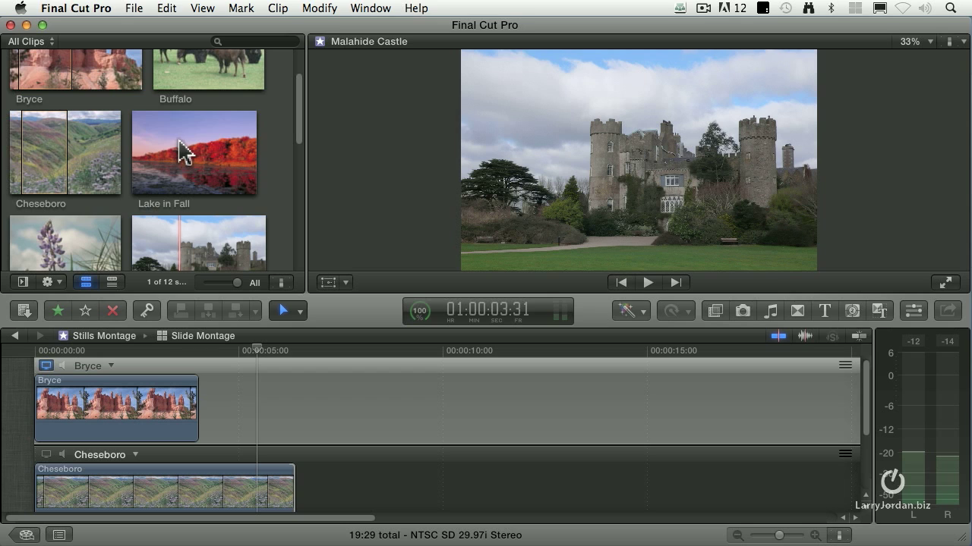
scroll(185, 154, up, 2)
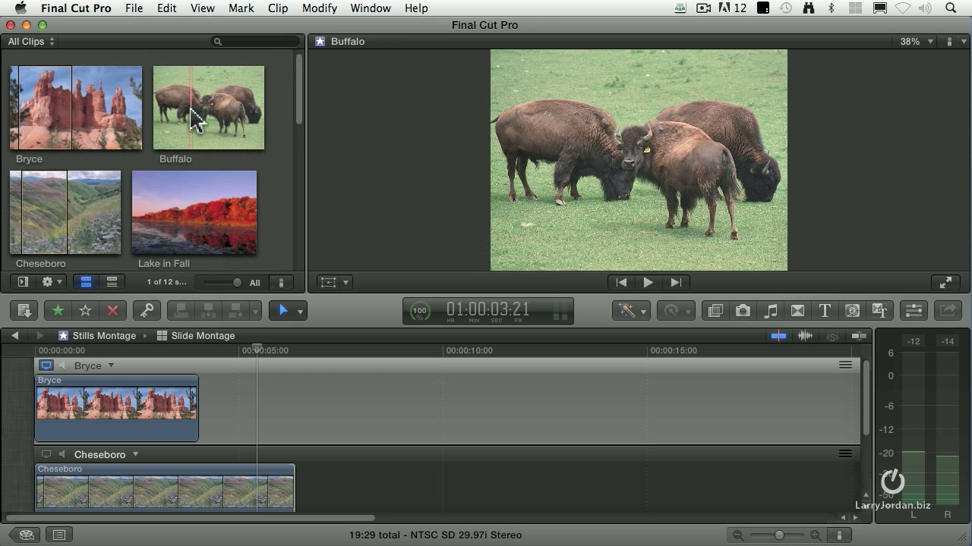
click(190, 111)
drag(191, 112, 225, 418)
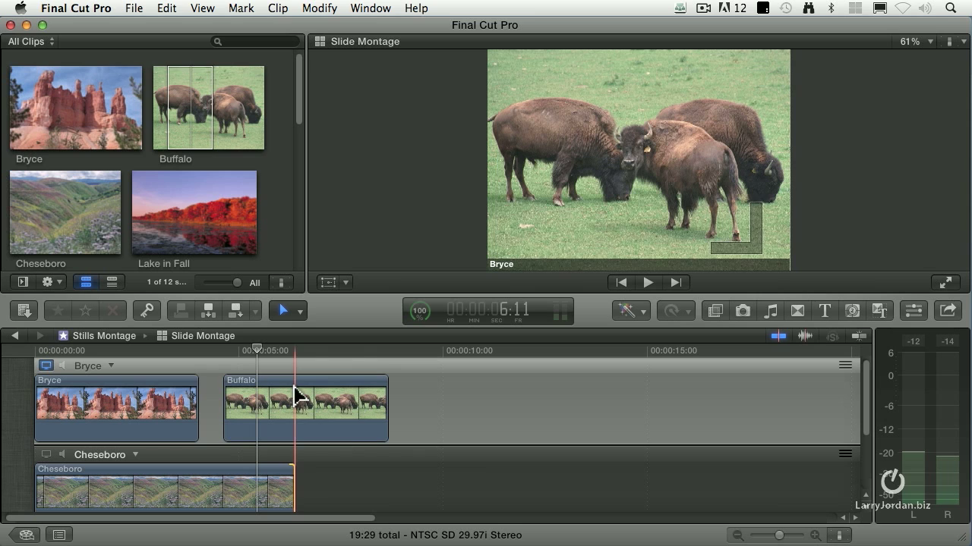
Step: Place Lupin after Cheseboro in the Cheseboro angle and shorten its end
scroll(379, 462, down, 2)
click(282, 460)
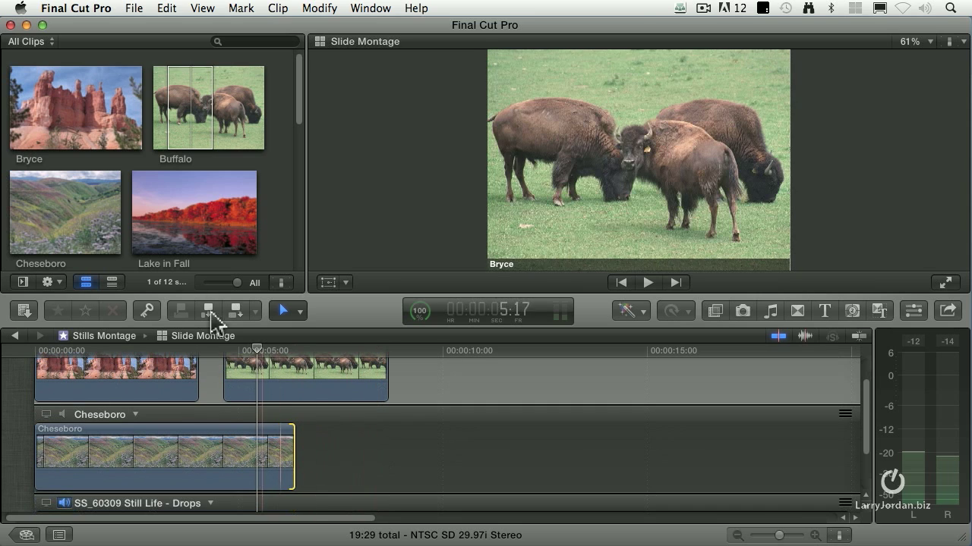
key(super+1)
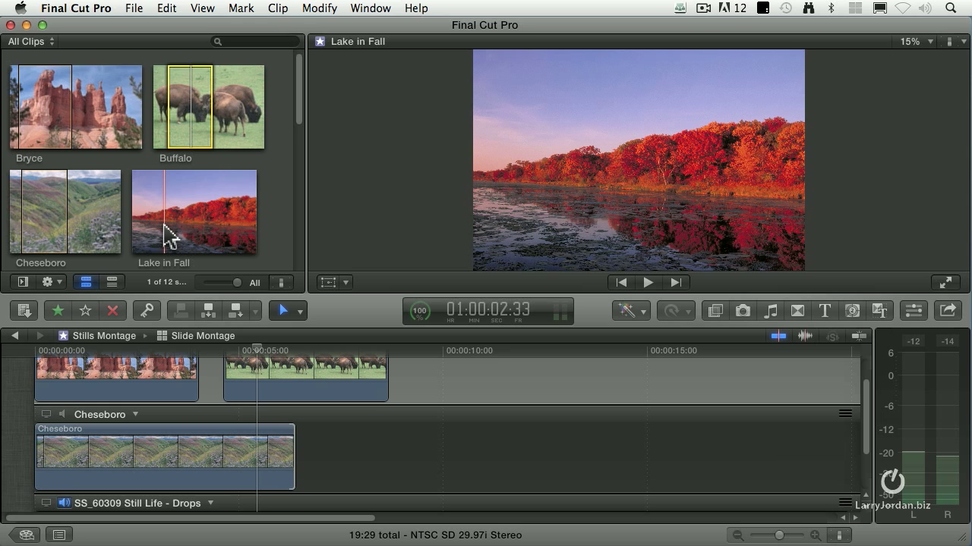
scroll(170, 237, down, 6)
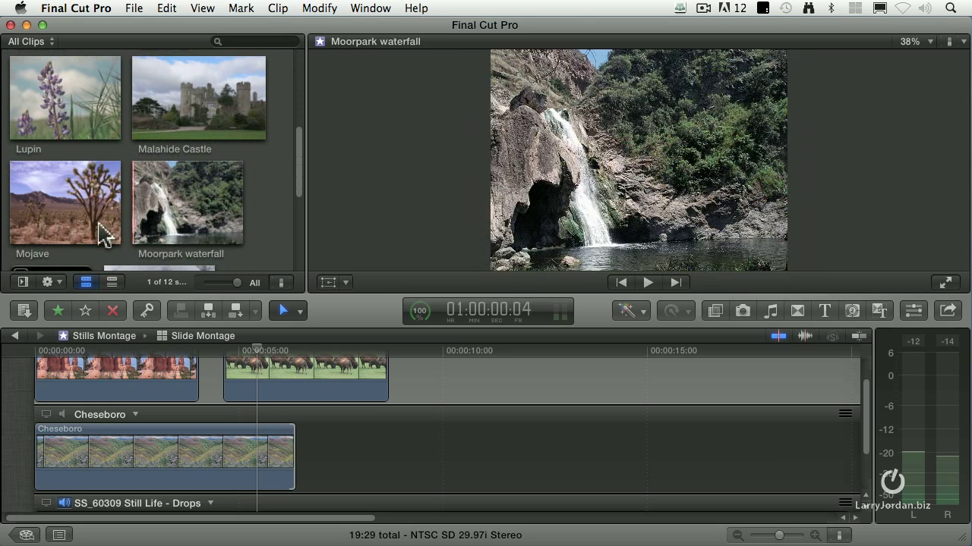
click(59, 91)
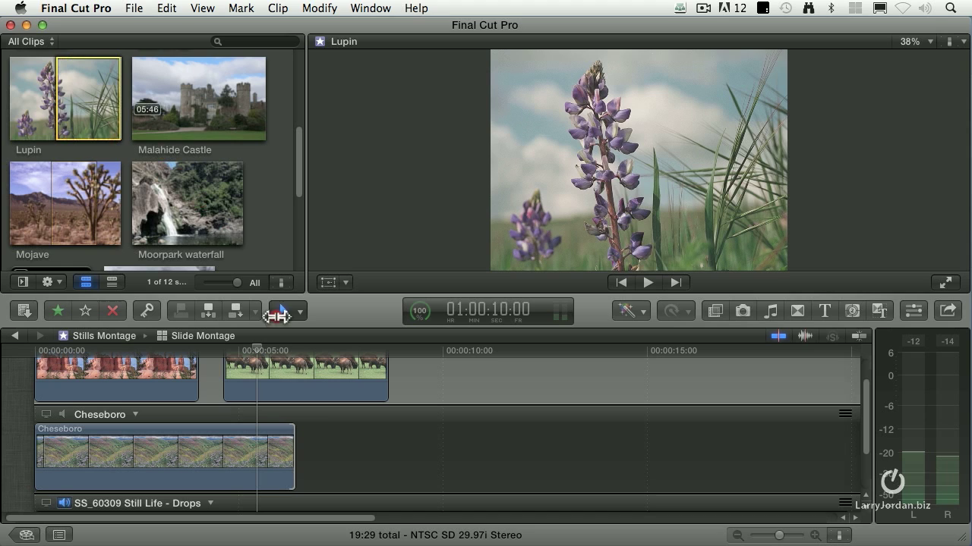
click(337, 440)
drag(163, 199, 166, 204)
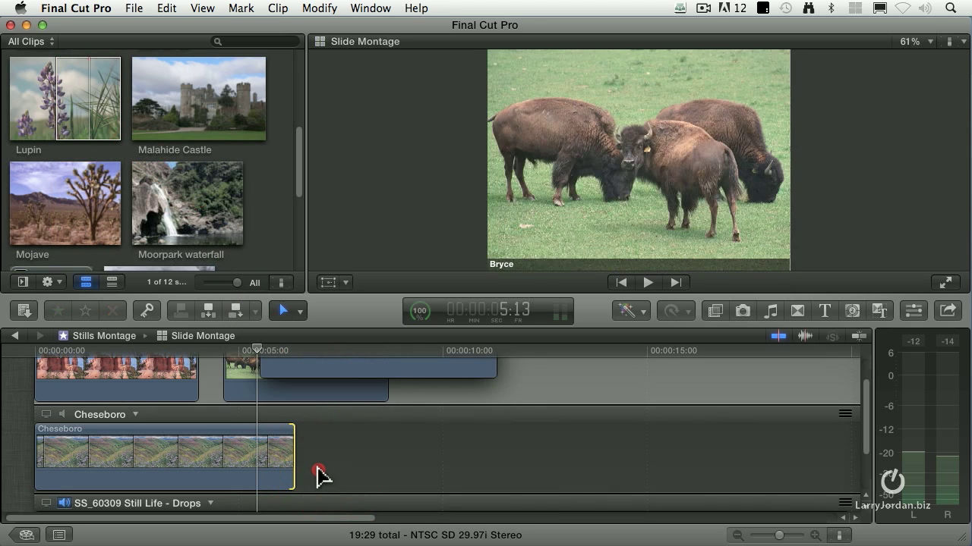
drag(319, 476, 321, 468)
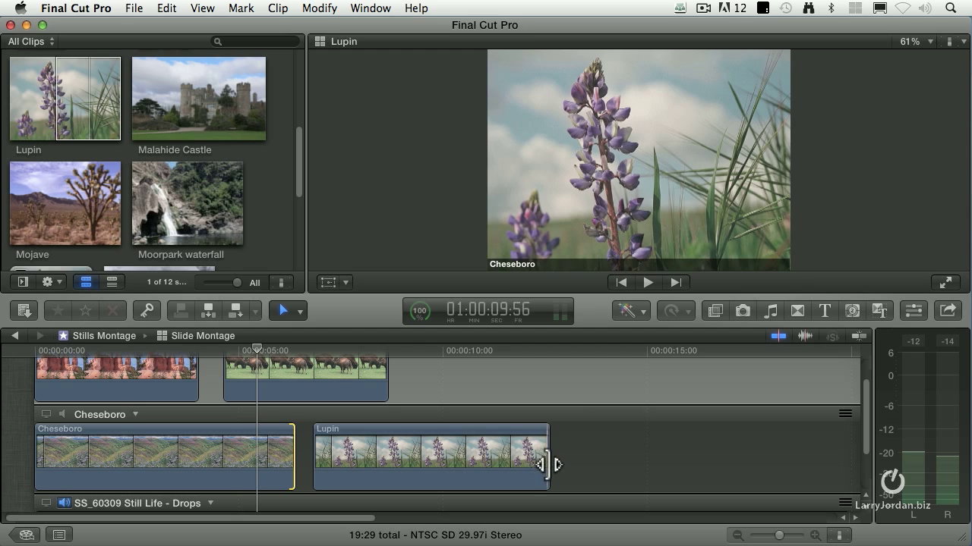
drag(547, 464, 477, 464)
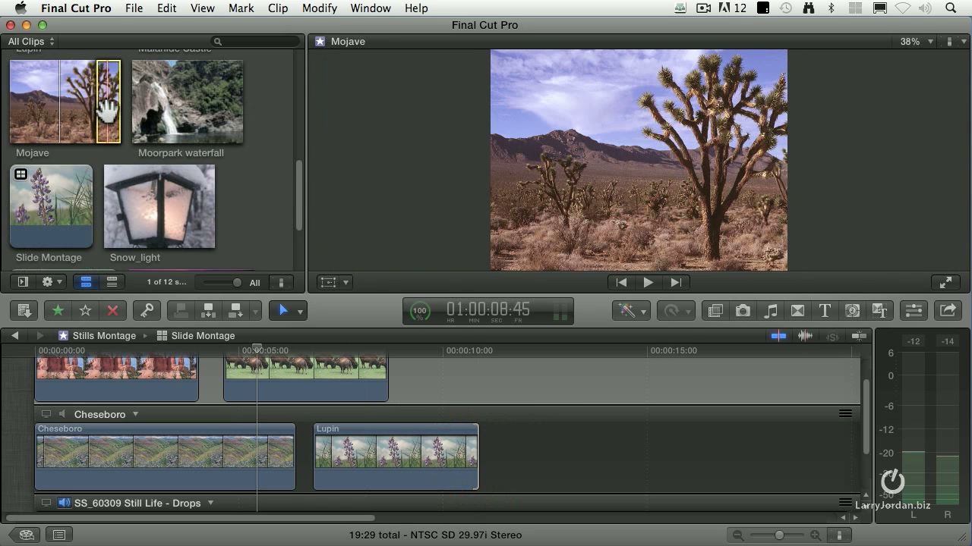
Step: Add a lengthened Mojave to the Bryce angle and Moorpark waterfall after Lupin
drag(108, 111, 394, 373)
drag(480, 384, 539, 385)
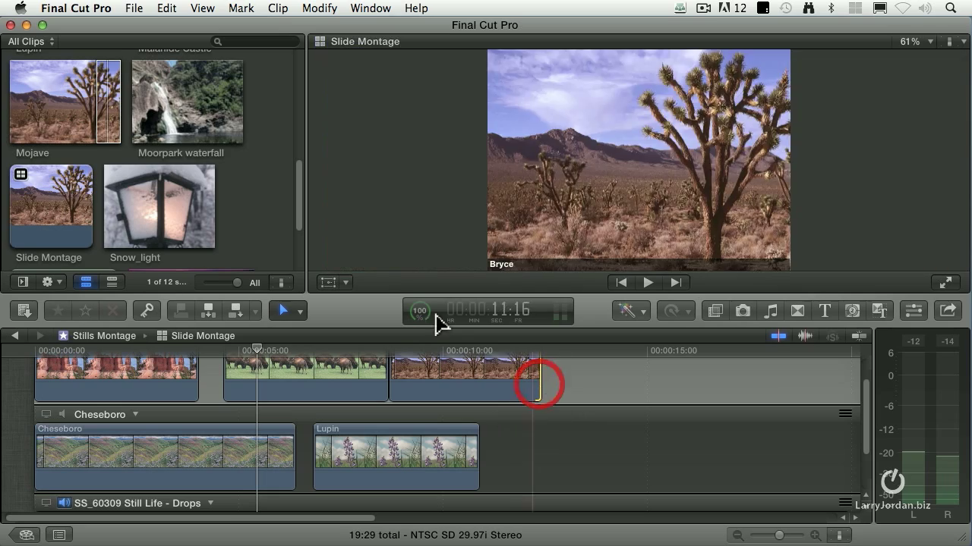
drag(159, 92, 447, 458)
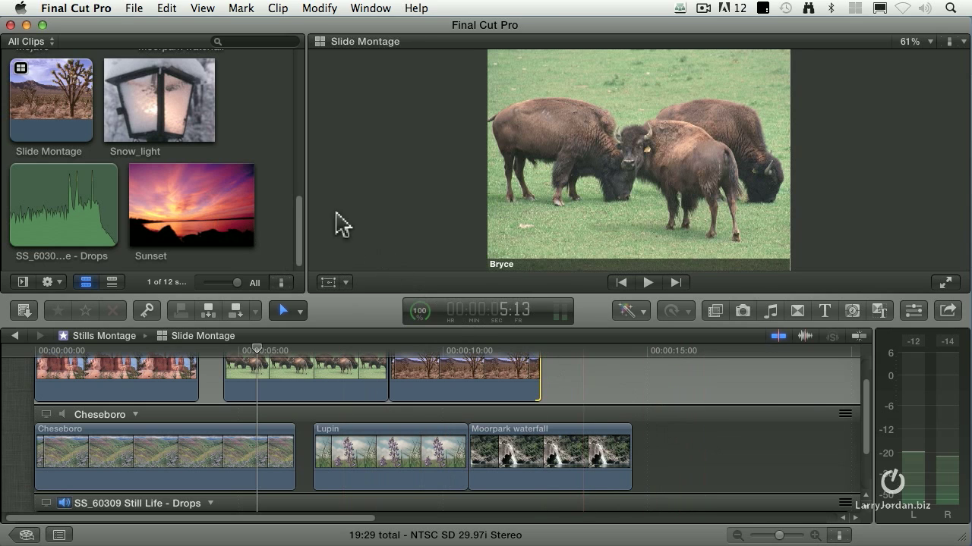
Step: Add Lake in Fall to the Bryce angle after Mojave
scroll(261, 147, up, 4)
scroll(260, 147, up, 5)
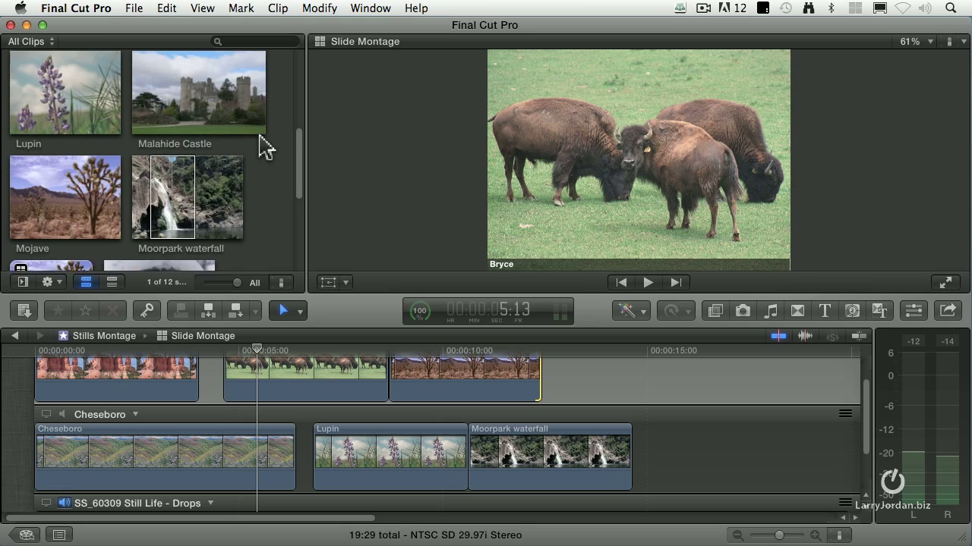
click(186, 165)
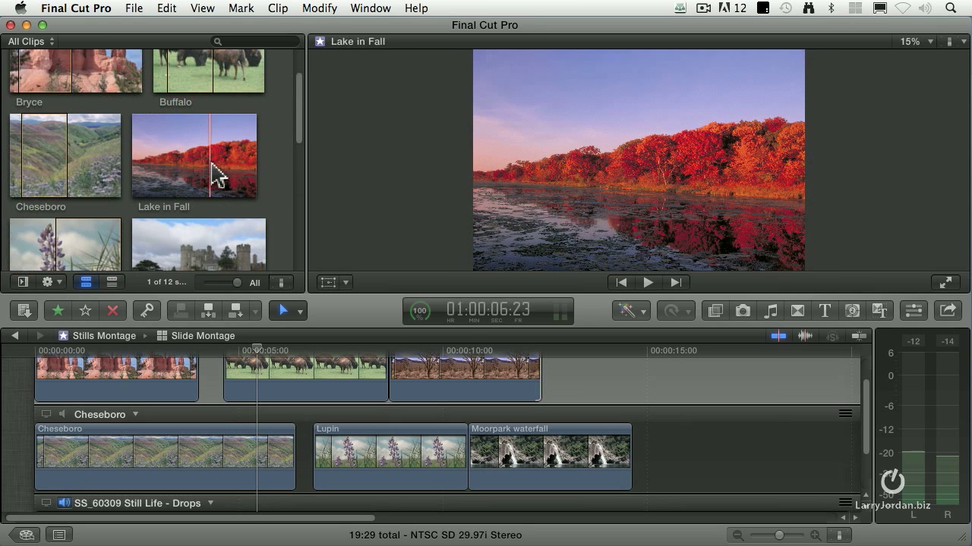
scroll(217, 174, down, 5)
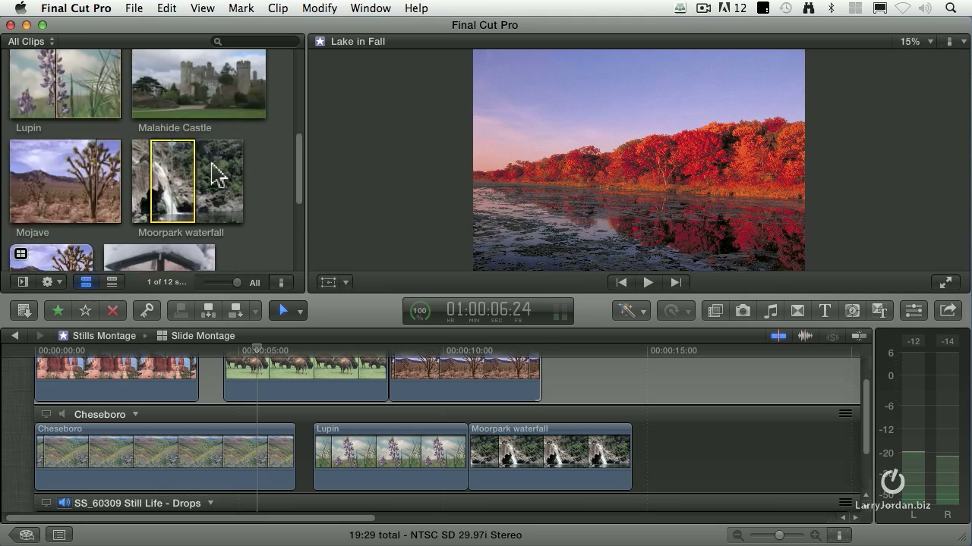
scroll(217, 174, up, 5)
drag(193, 208, 569, 382)
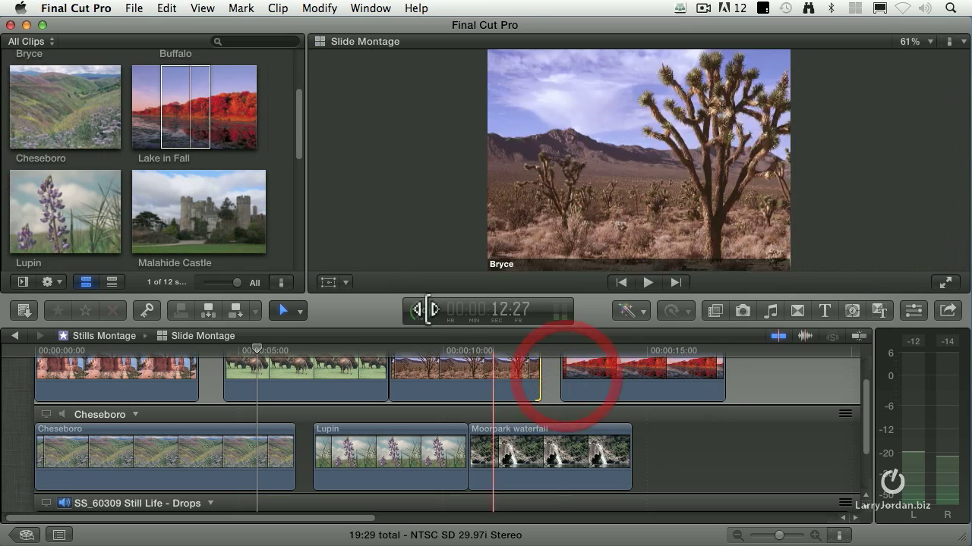
Step: Add Sunset after Moorpark waterfall in the Cheseboro angle and lengthen it by 00:25
scroll(220, 220, down, 4)
scroll(209, 258, down, 2)
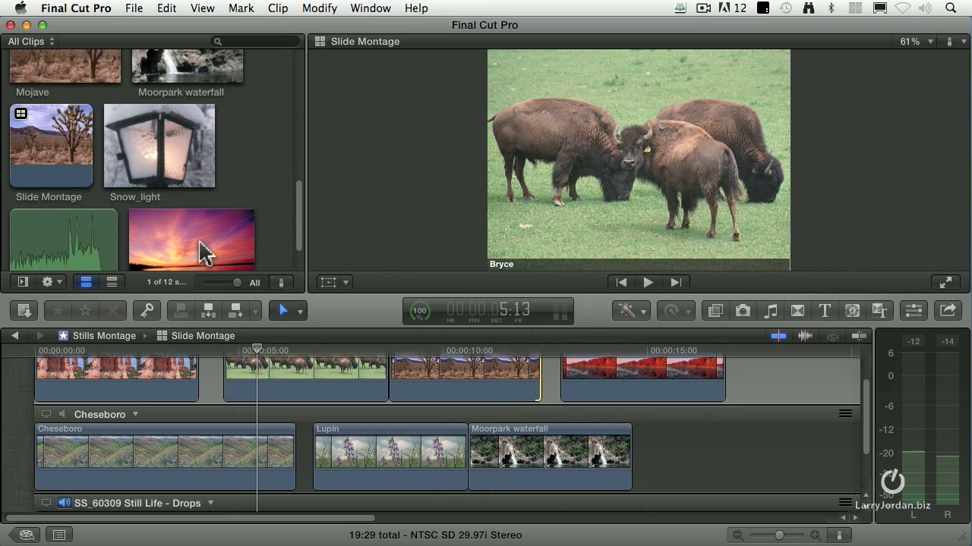
click(175, 241)
click(641, 456)
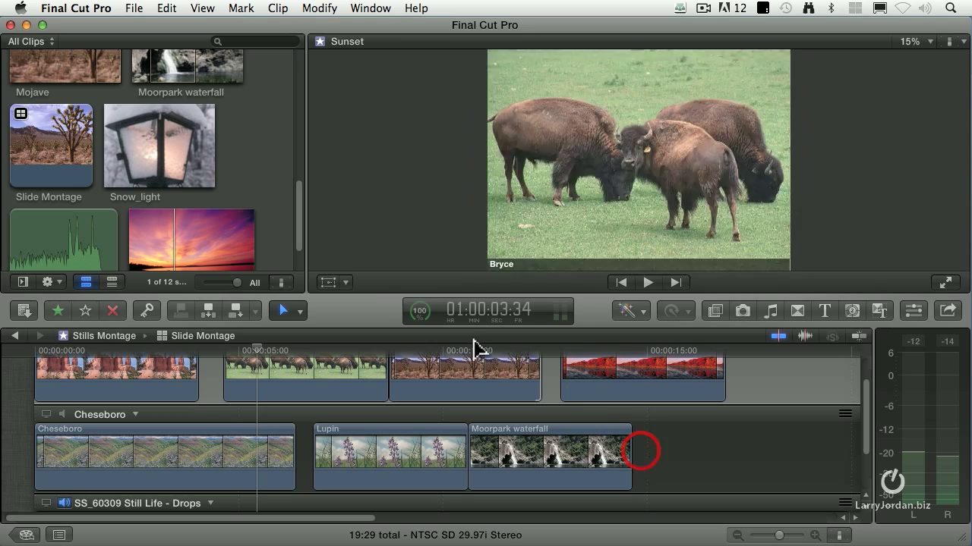
click(170, 235)
drag(196, 224, 668, 460)
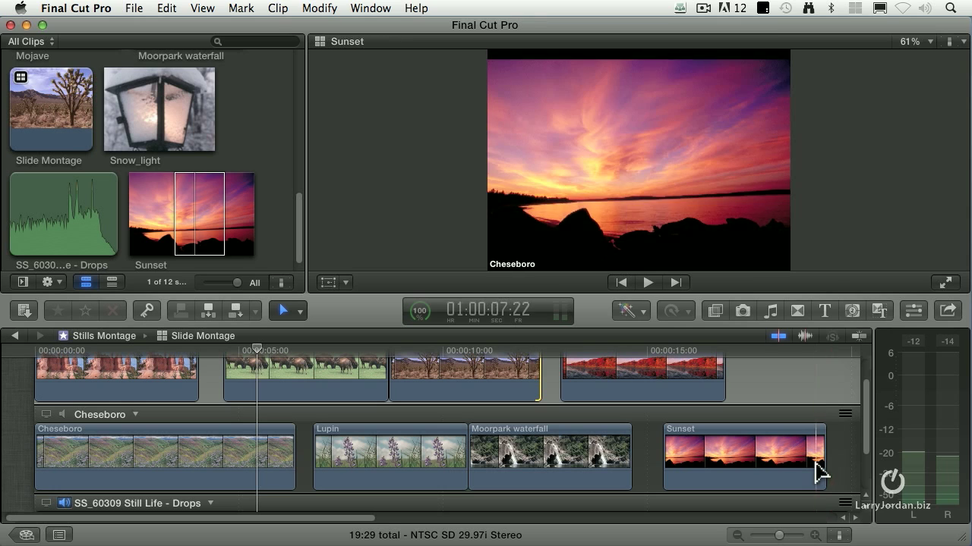
drag(820, 466, 850, 460)
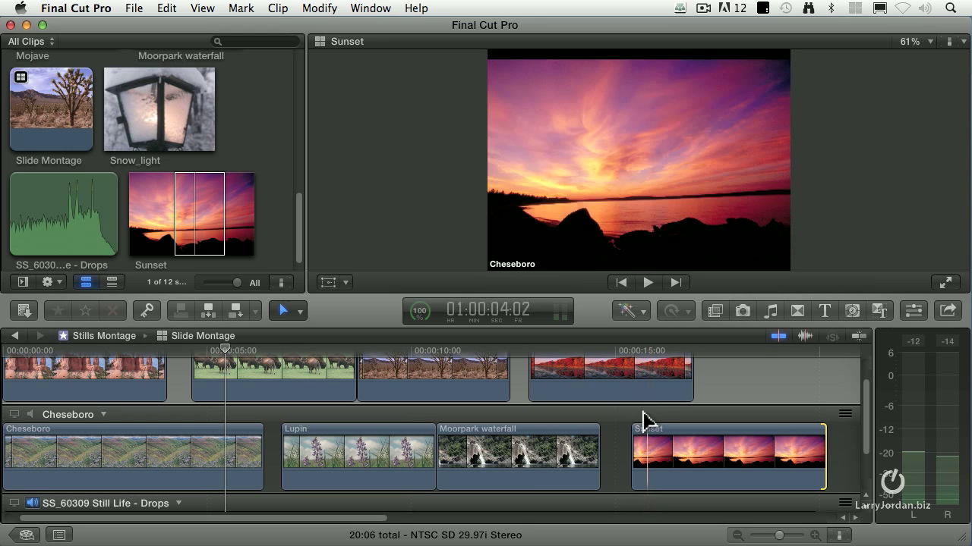
scroll(539, 410, up, 2)
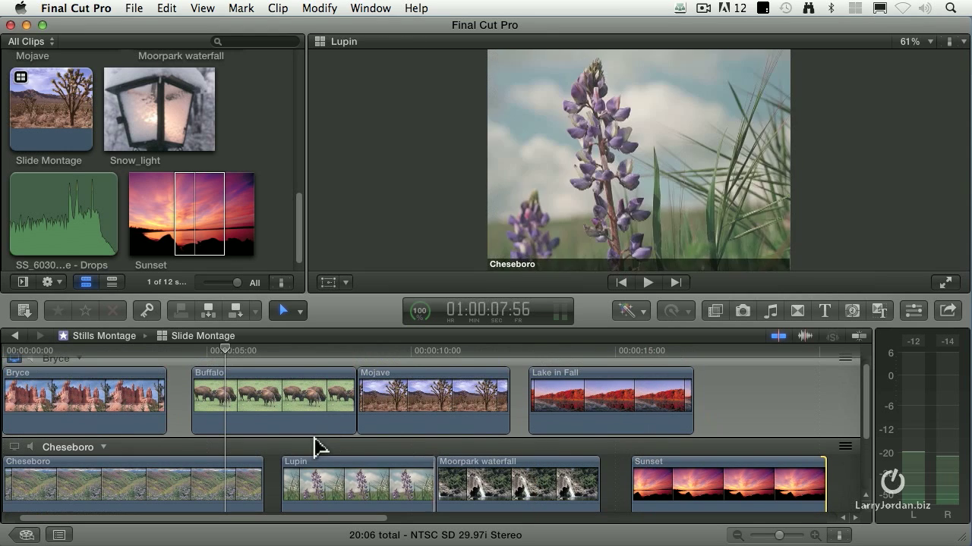
Step: Replace the Buffalo clip with Snow_light in the Bryce angle
click(302, 416)
key(Delete)
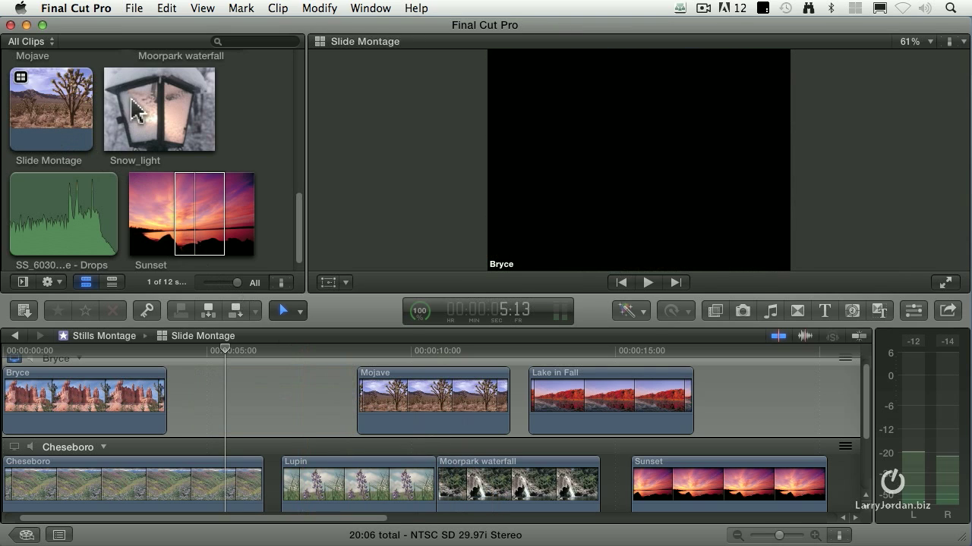
drag(135, 100, 186, 398)
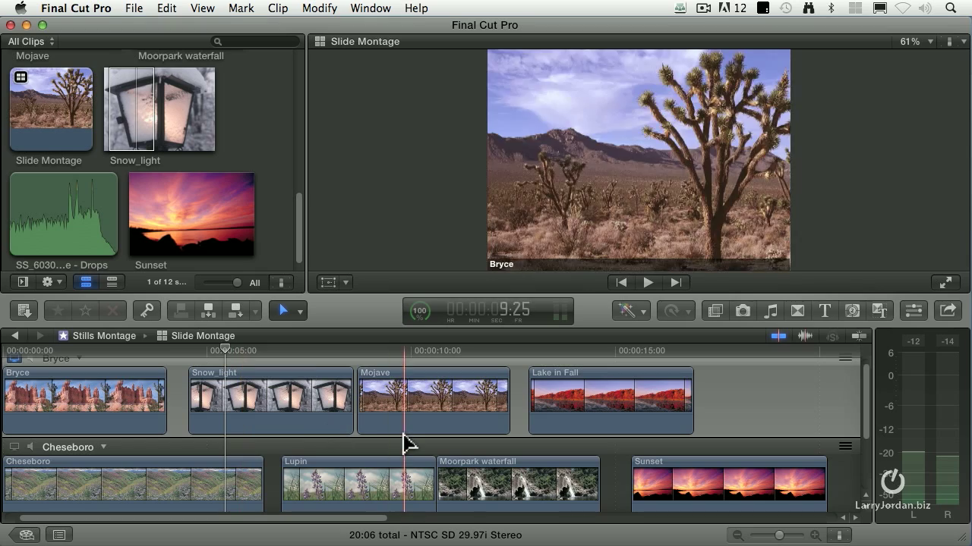
Step: Butt Lupin and Moorpark waterfall together, lengthen Mojave, then shift Moorpark waterfall slightly later
mouse_move(369, 466)
mouse_down()
mouse_move(353, 467)
mouse_move(362, 461)
mouse_move(365, 471)
mouse_up()
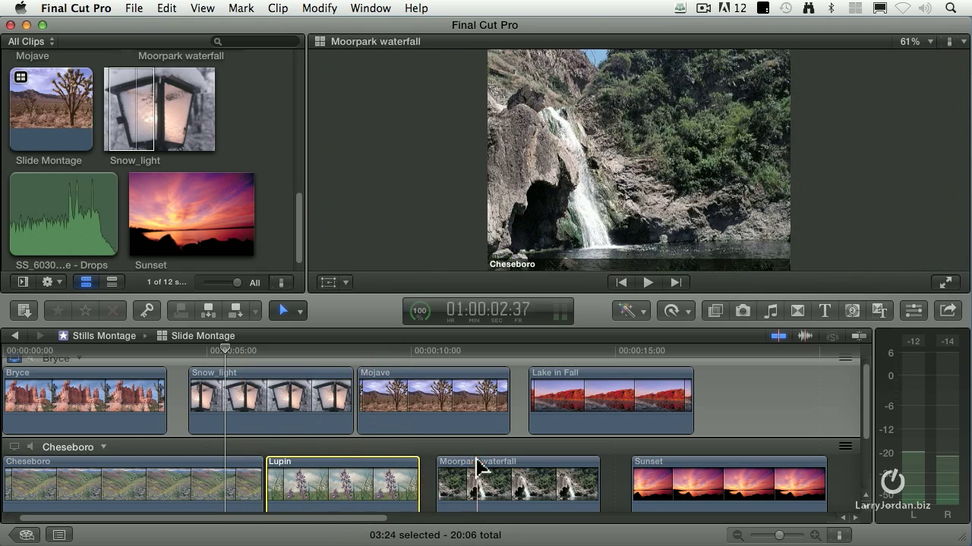
drag(488, 472, 472, 473)
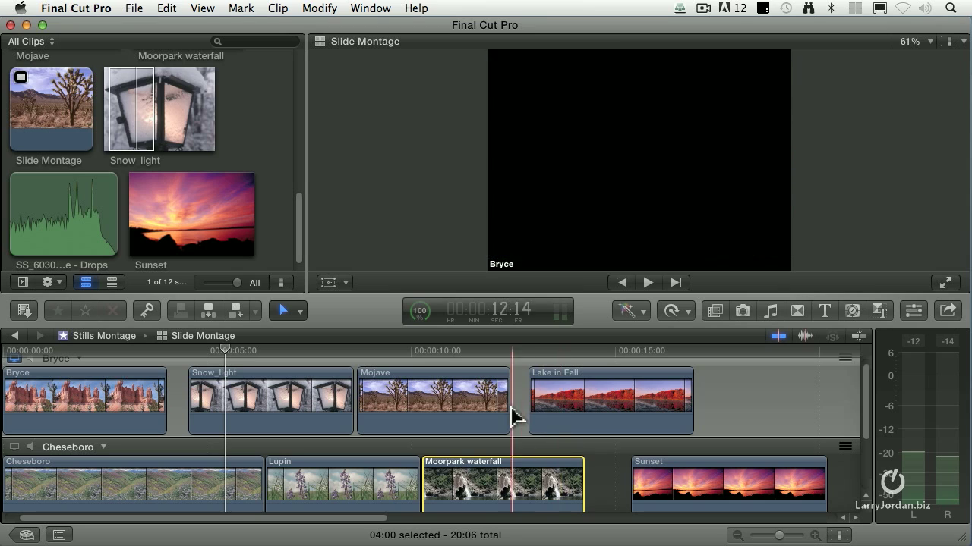
drag(509, 403, 520, 404)
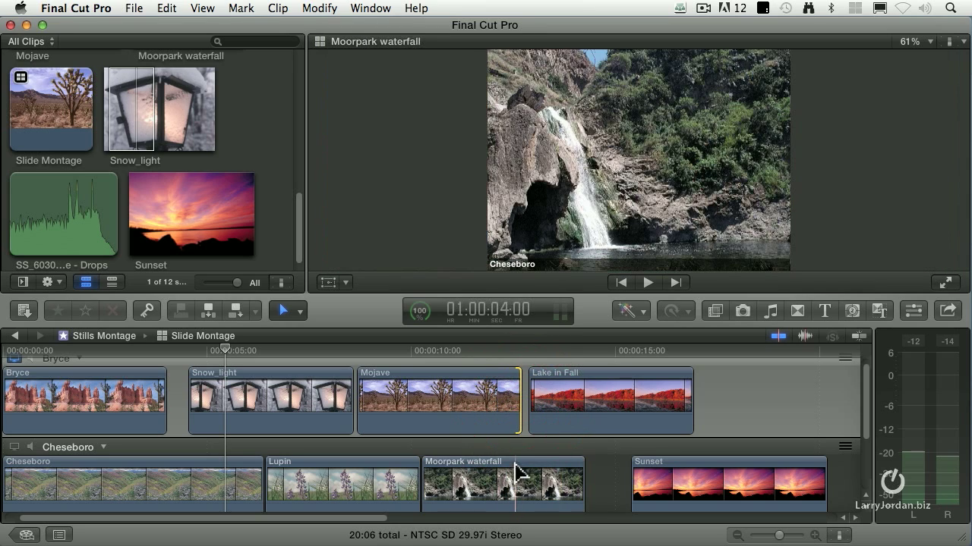
drag(521, 486, 612, 490)
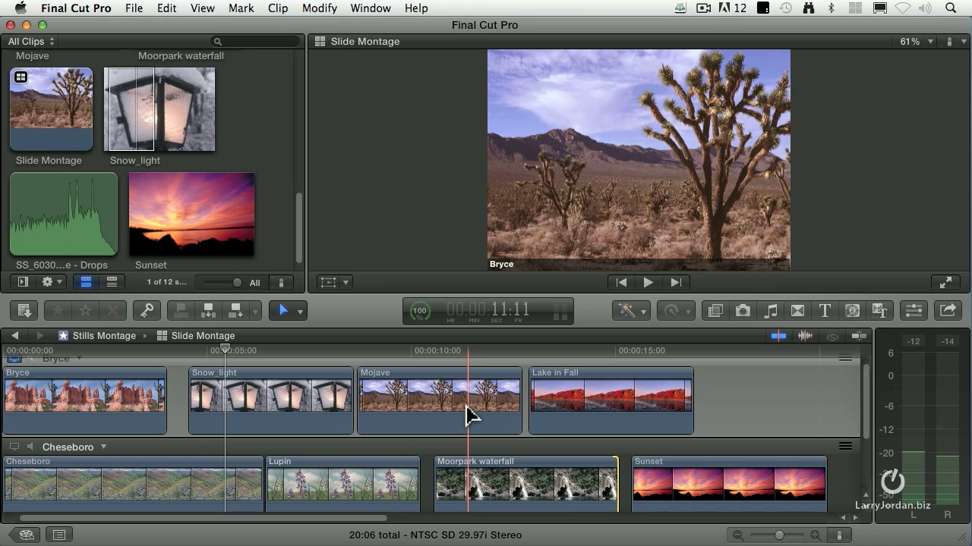
Step: Return to the 01 Multicam - Music Video project and show angles beside the viewer
click(14, 336)
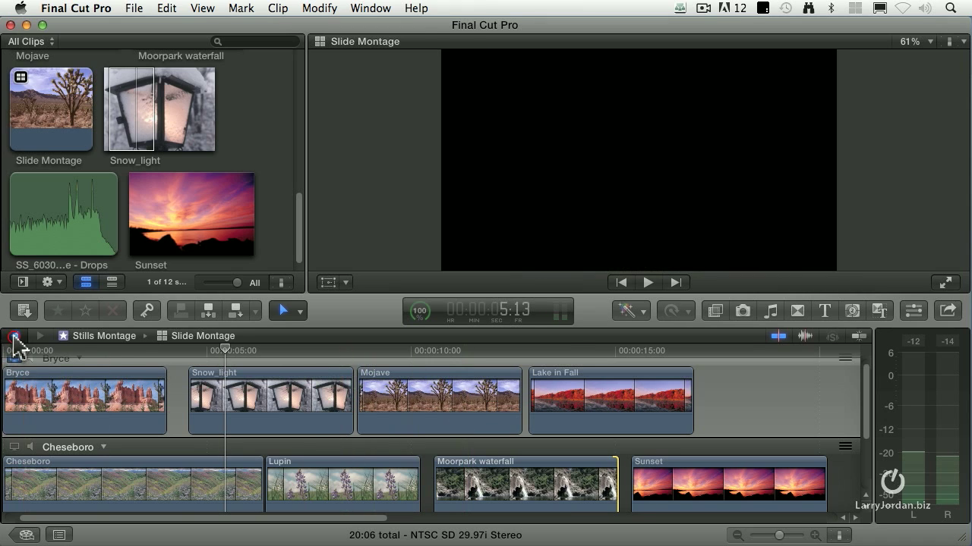
click(950, 42)
click(862, 91)
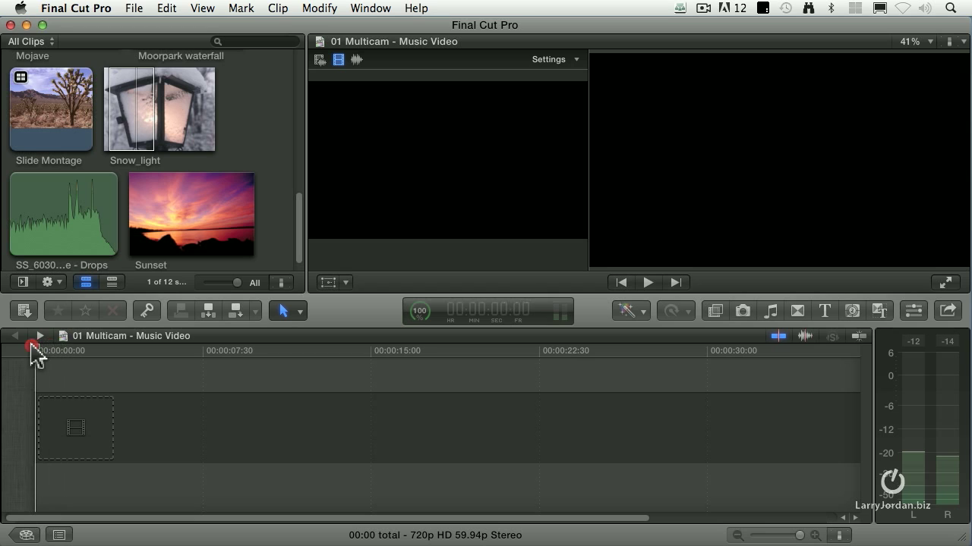
Step: Append Slide Montage to the project, fit it to the timeline, and park the playhead at the start
click(35, 87)
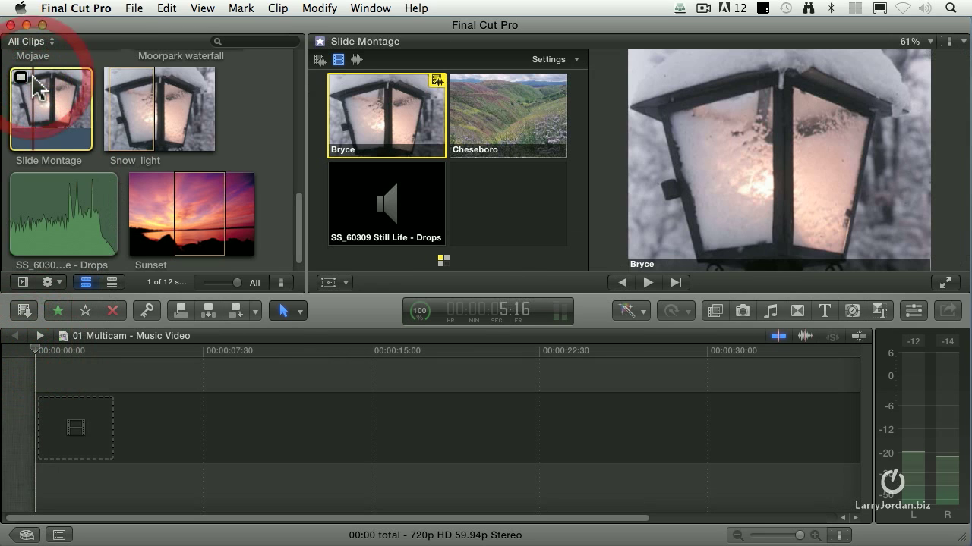
key(e)
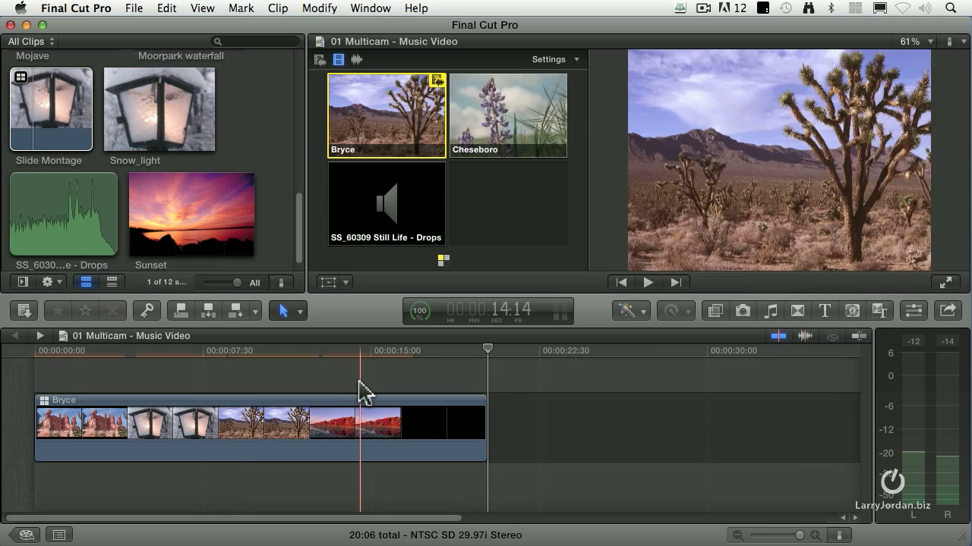
key(shift+z)
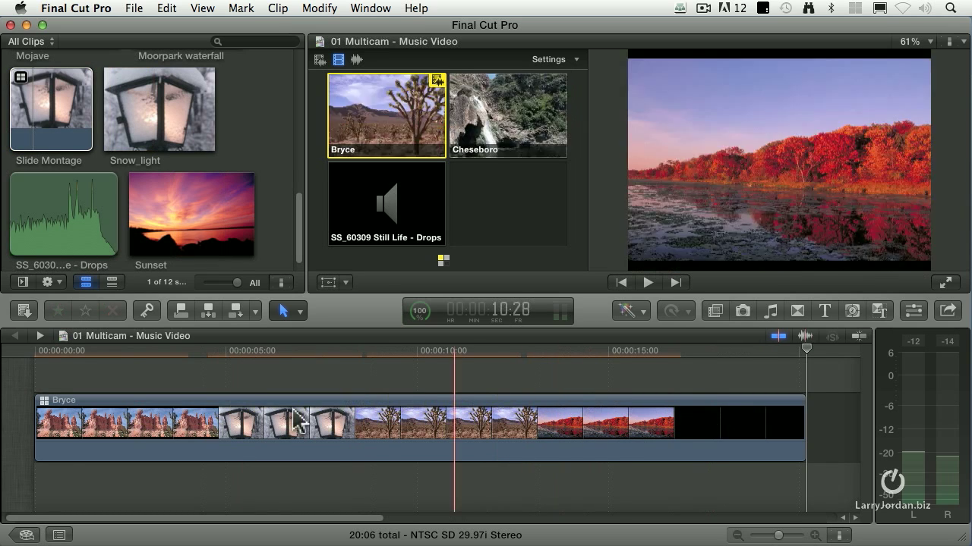
click(30, 351)
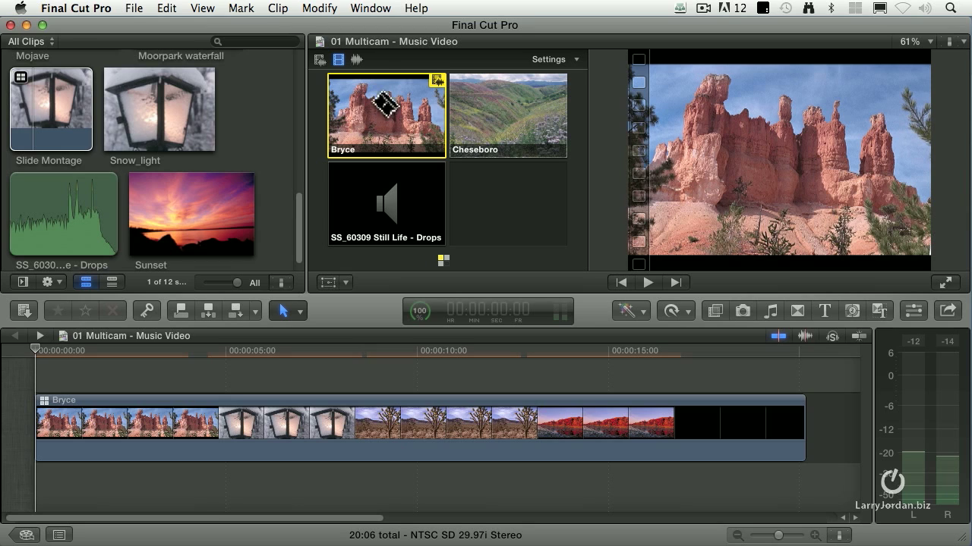
Step: Use the Drops angle for audio only and start playback from the project start
click(401, 214)
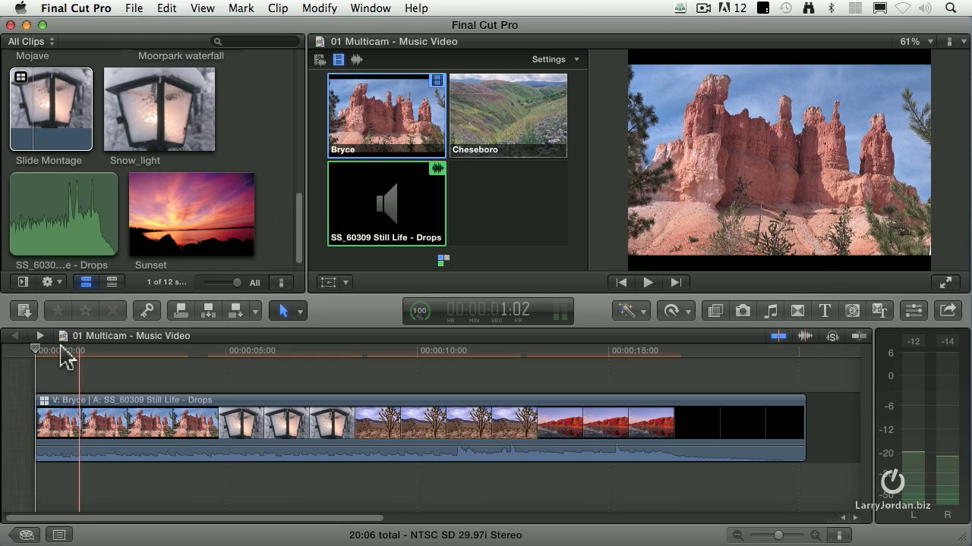
click(27, 351)
key(space)
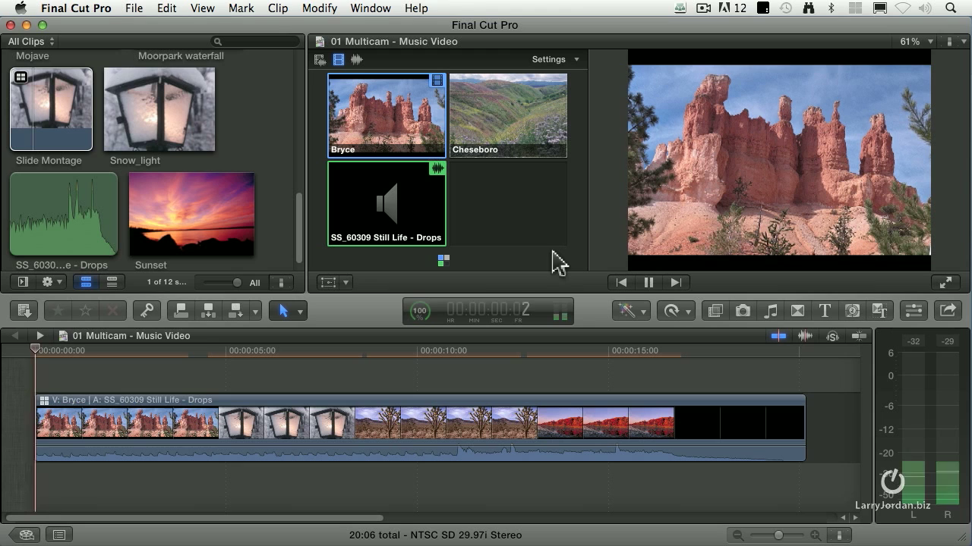
Step: Cut live alternately to Cheseboro and Bryce six times during playback, then stop
click(539, 142)
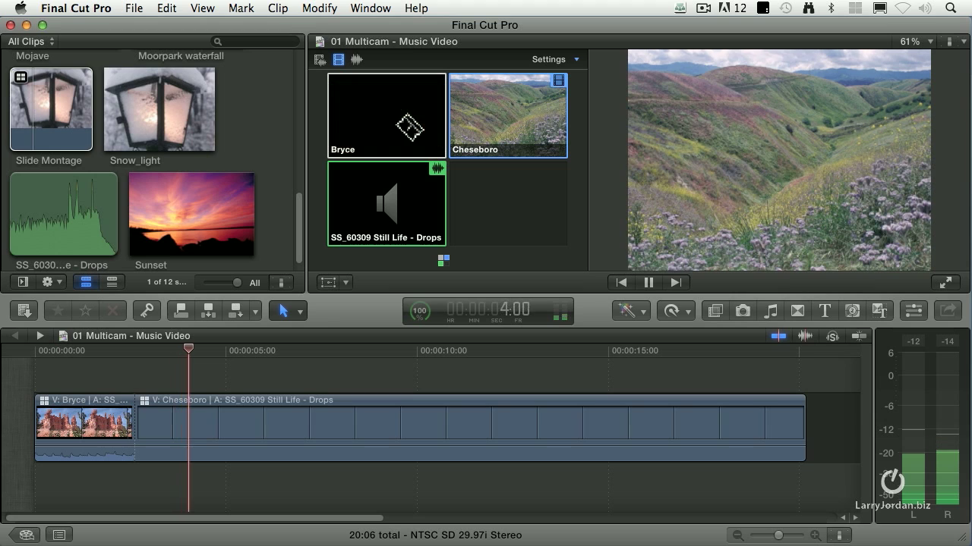
click(408, 129)
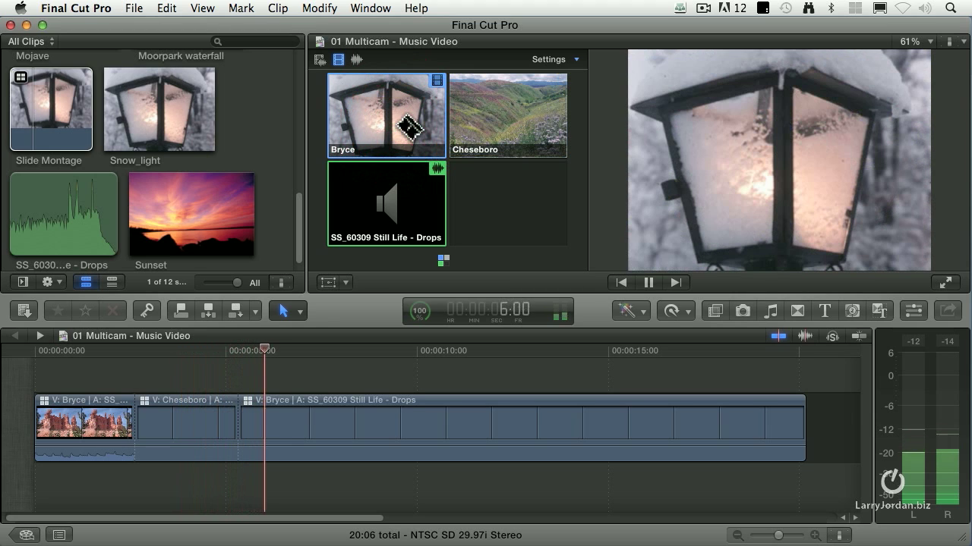
click(531, 134)
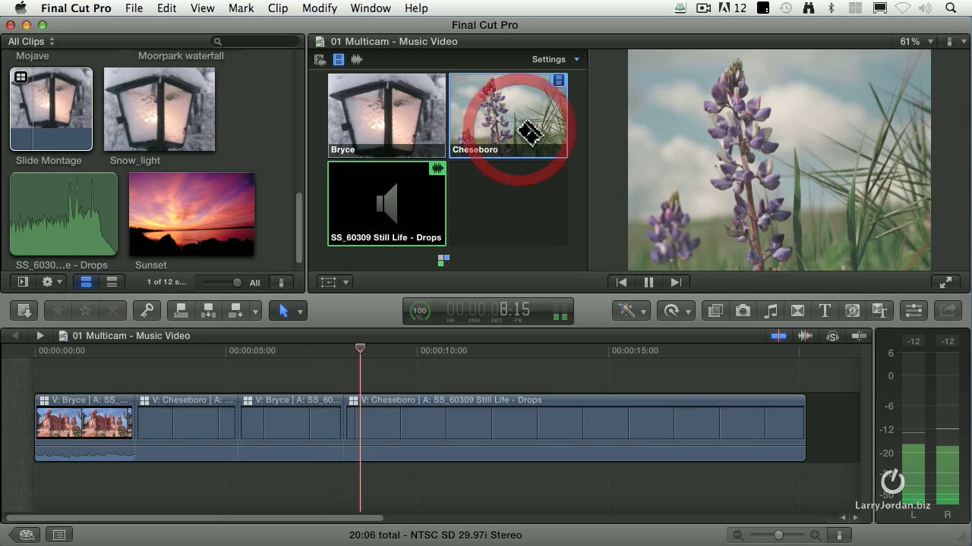
click(395, 119)
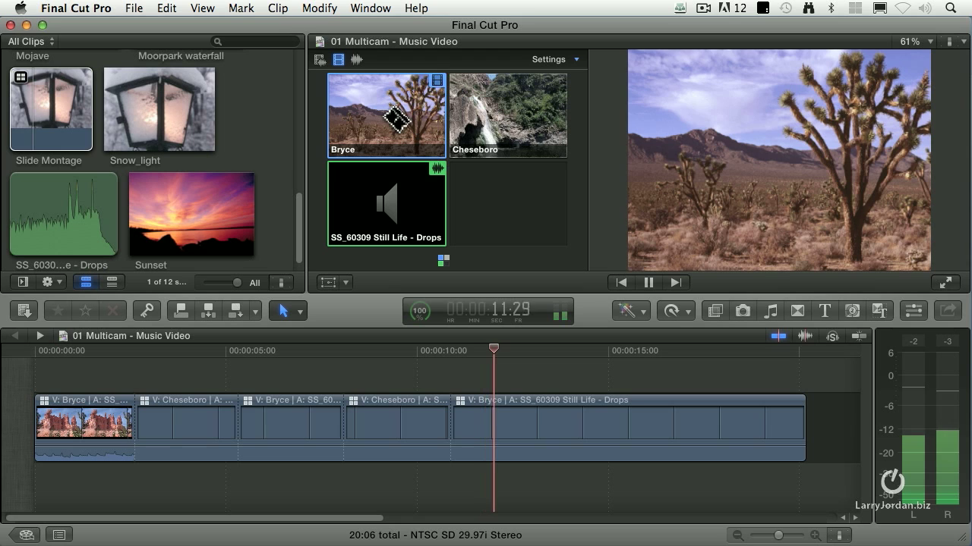
click(510, 119)
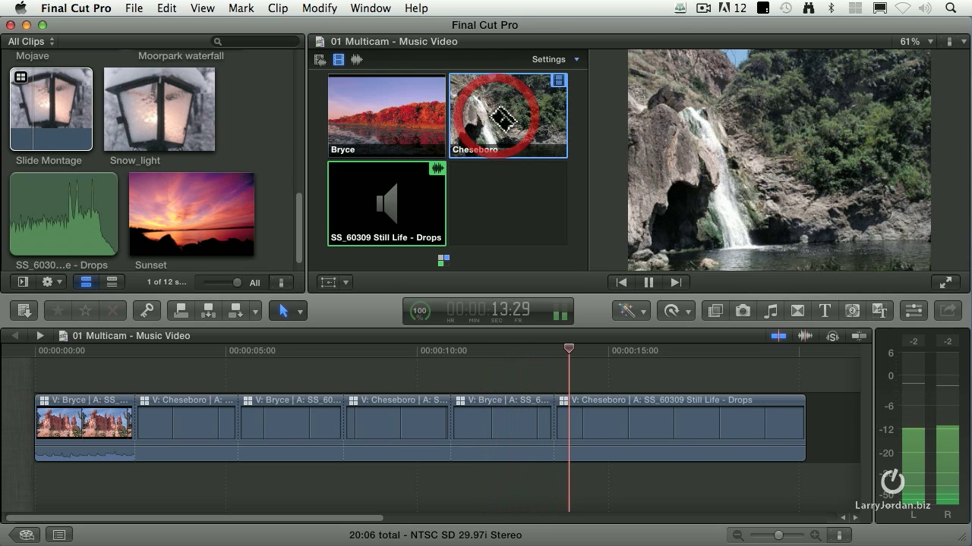
click(385, 111)
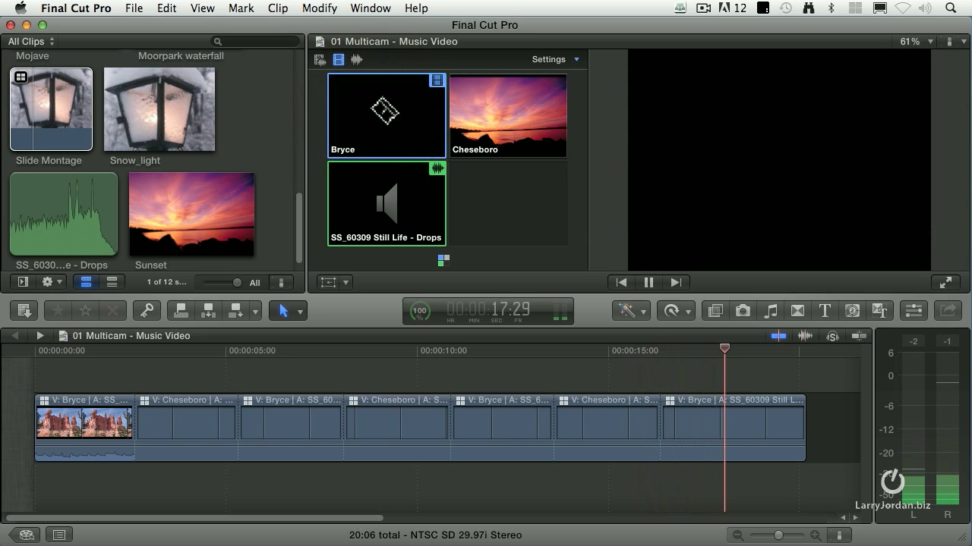
key(space)
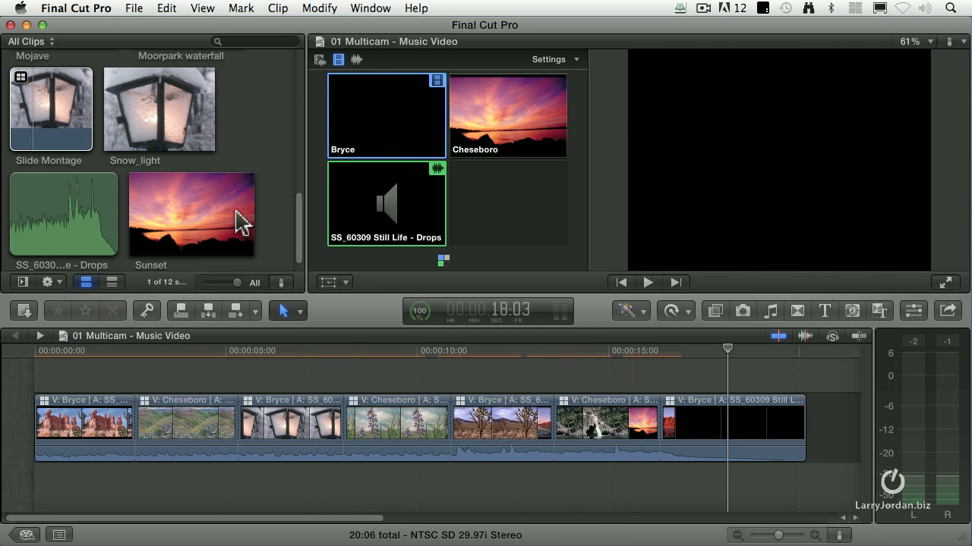
key(super+1)
Step: Open Slide Montage from the Browser in the Angle Editor
scroll(278, 200, up, 4)
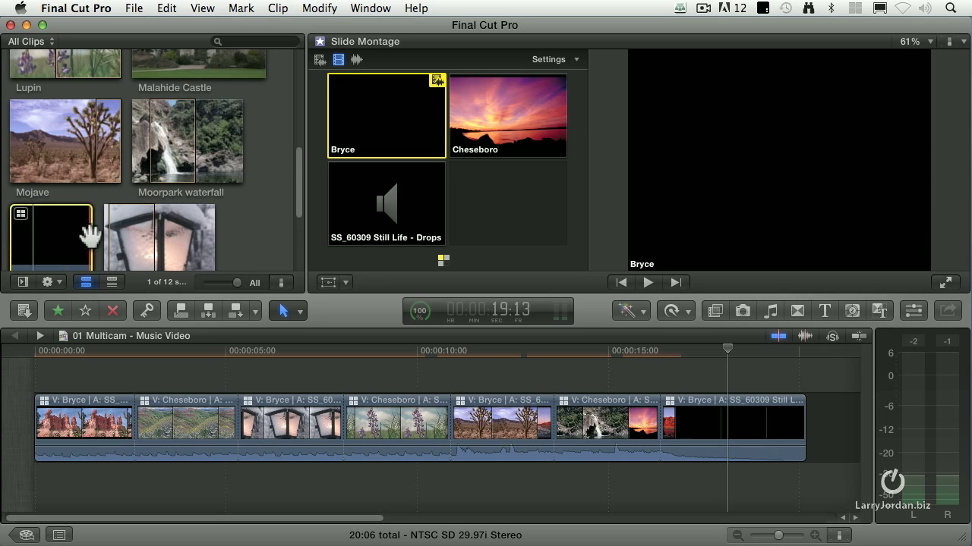
scroll(83, 228, down, 2)
double_click(49, 199)
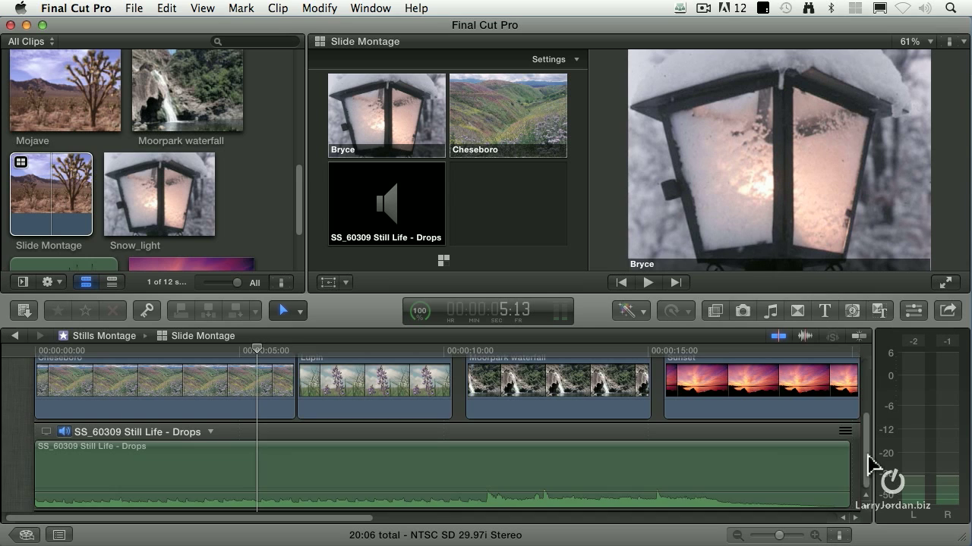
drag(871, 463, 869, 398)
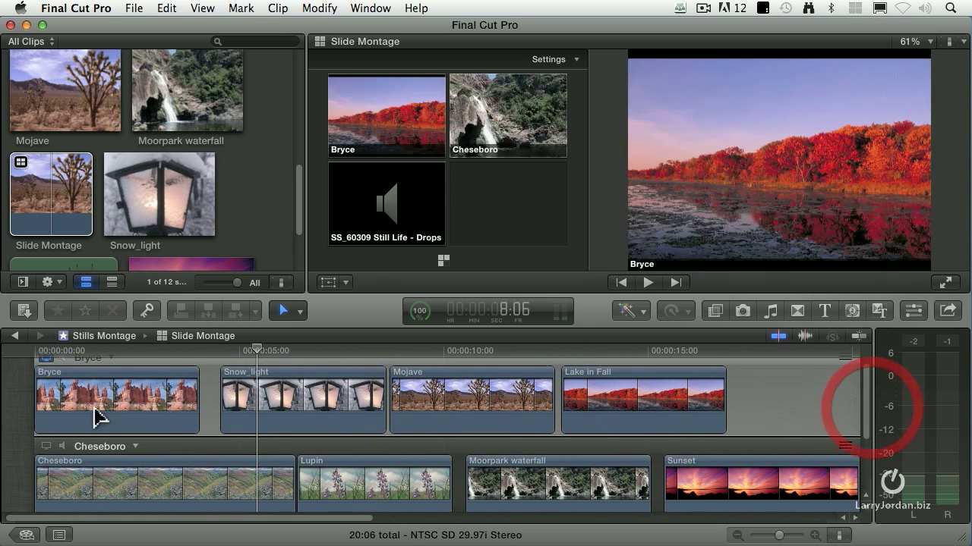
Step: Play the Bryce and Cheseboro still sequences from near the start to review timing
click(55, 351)
key(space)
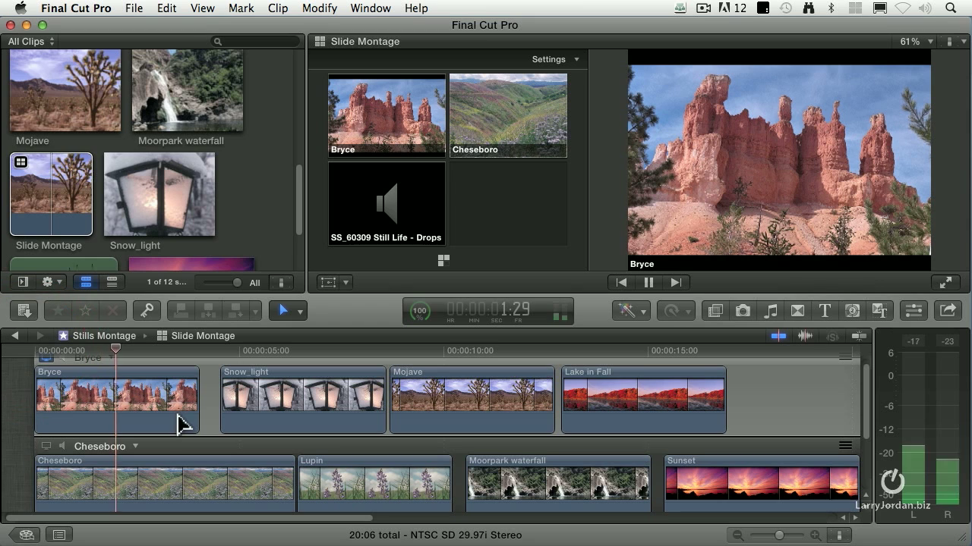
key(space)
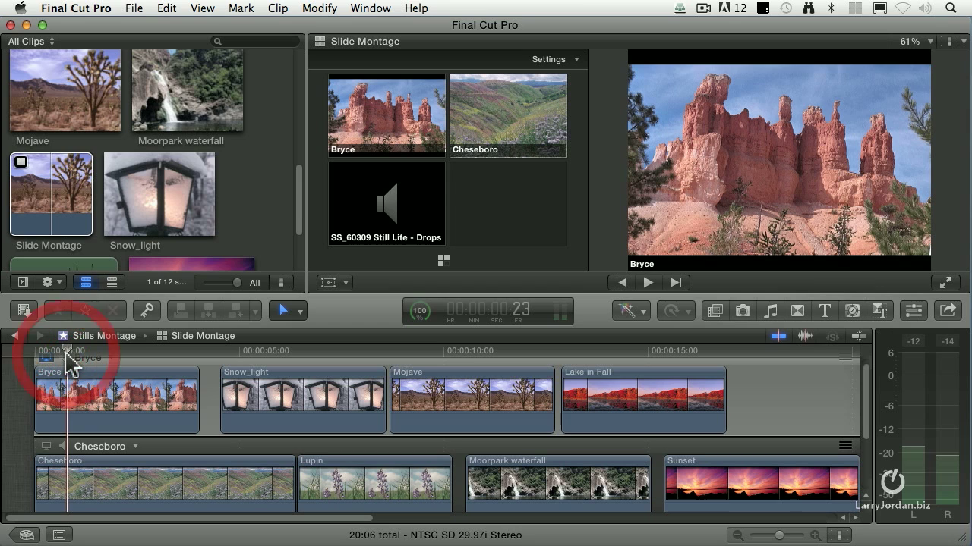
key(space)
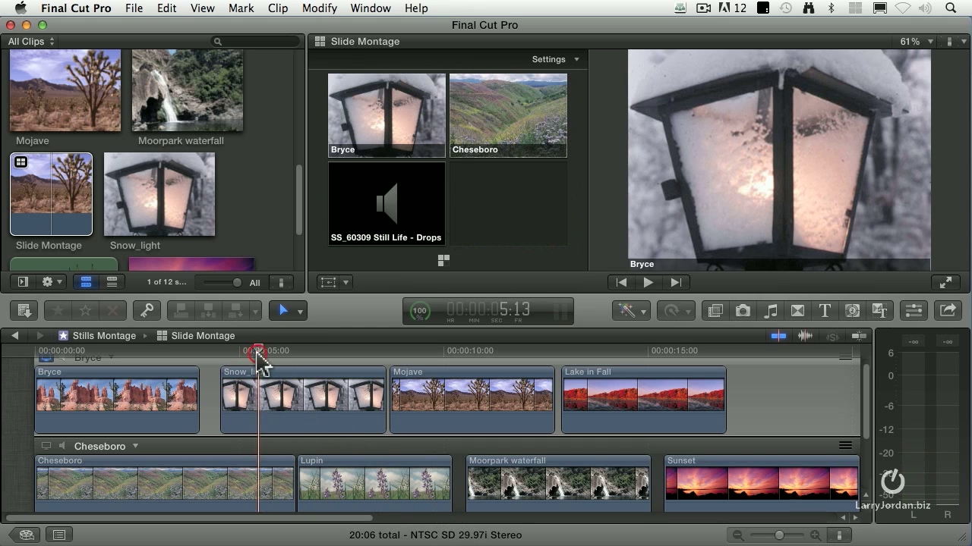
key(space)
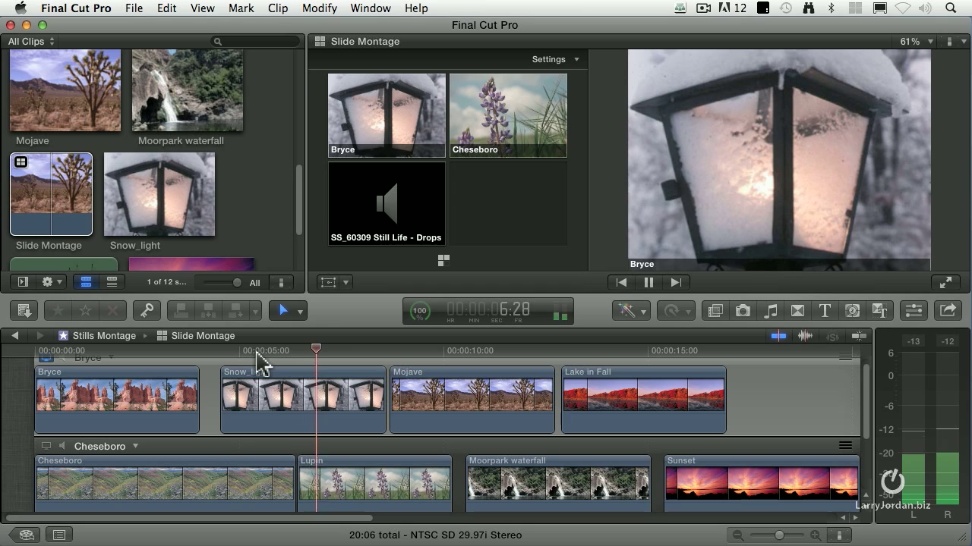
key(space)
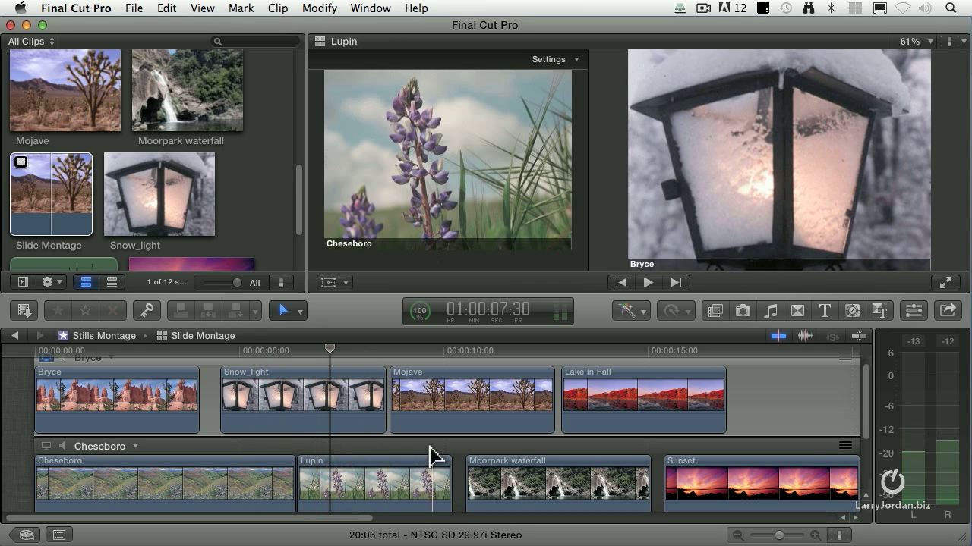
key(space)
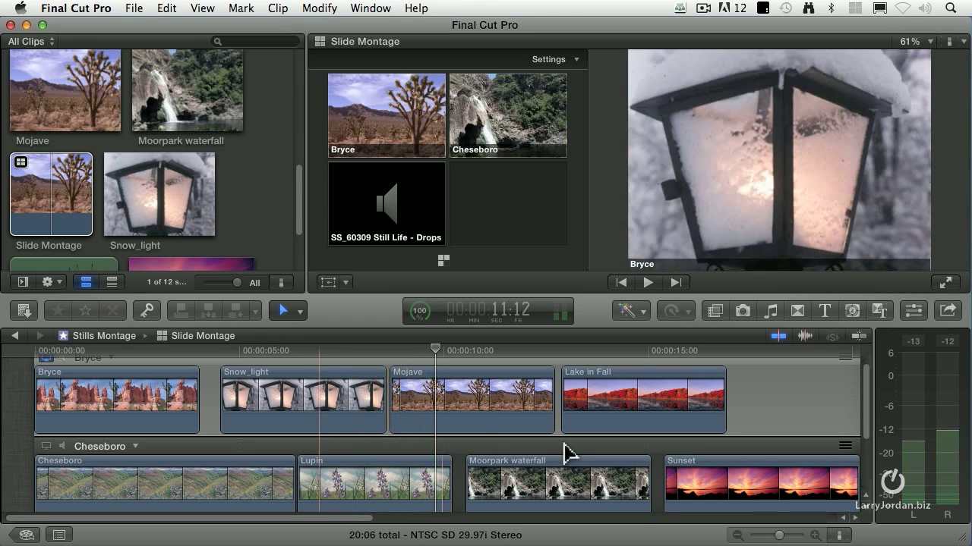
Step: Start Moorpark waterfall later after Lupin, extend Lupin's end, and review from about eight seconds
key(space)
drag(447, 483, 536, 483)
drag(466, 482, 493, 485)
key(space)
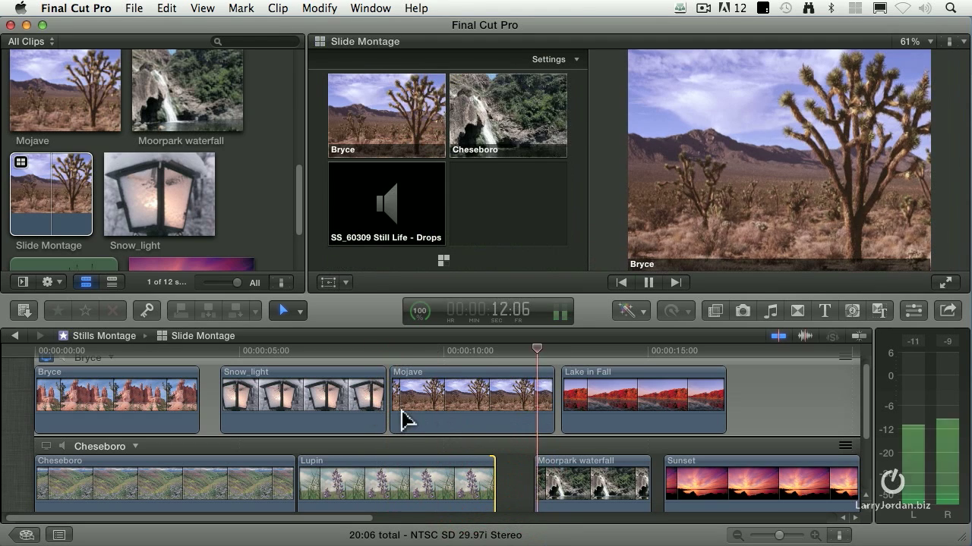
click(394, 351)
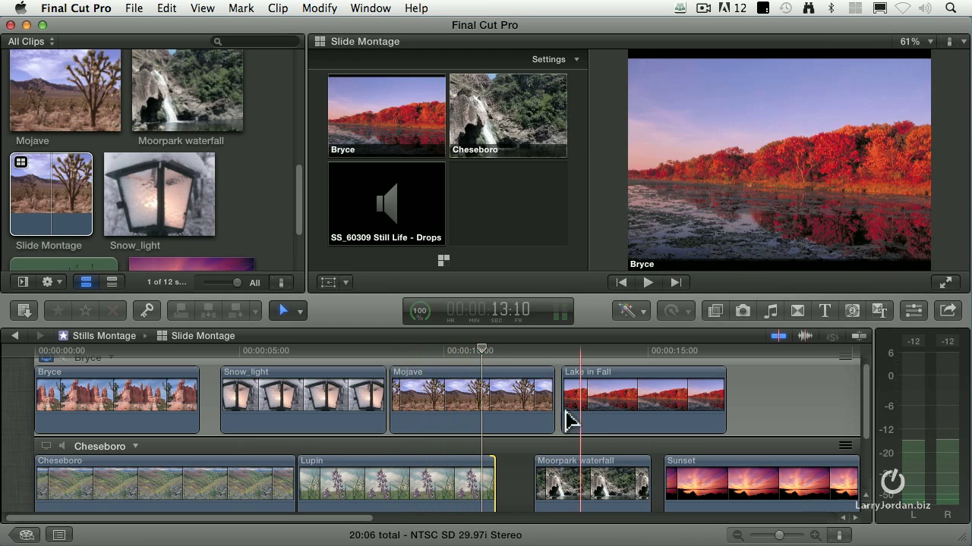
Step: Move the Mojave and Lake in Fall shots later in the Bryce angle and preview the timing
click(459, 377)
drag(459, 377, 524, 377)
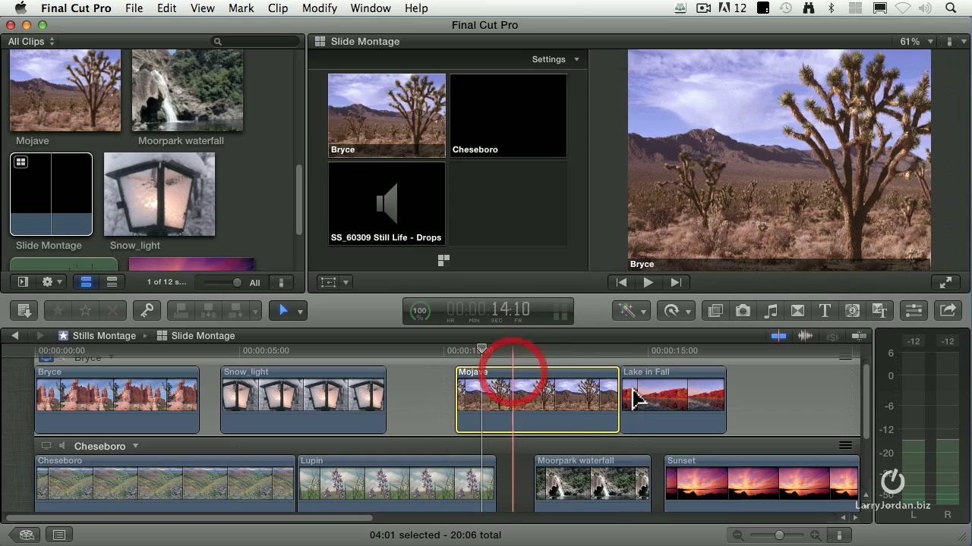
drag(636, 380, 726, 379)
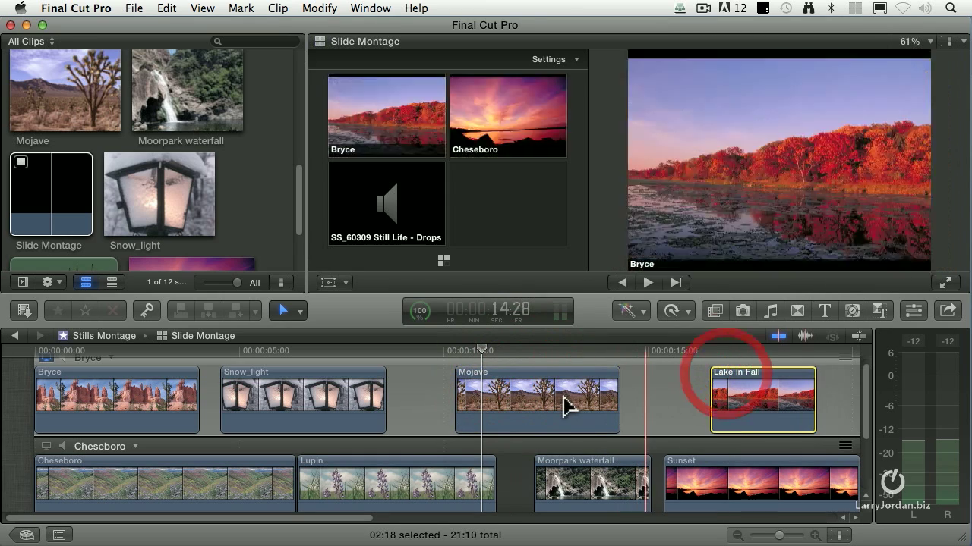
key(space)
key(space)
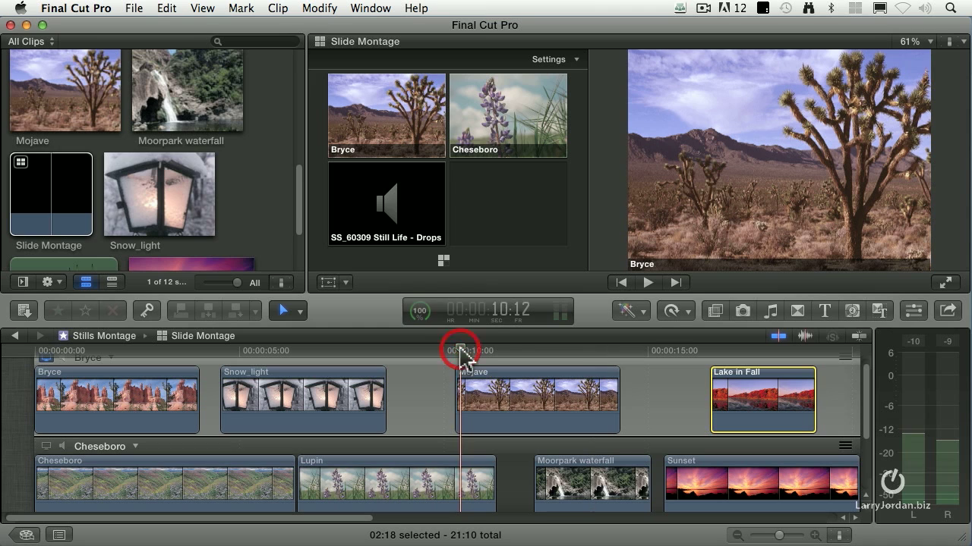
key(space)
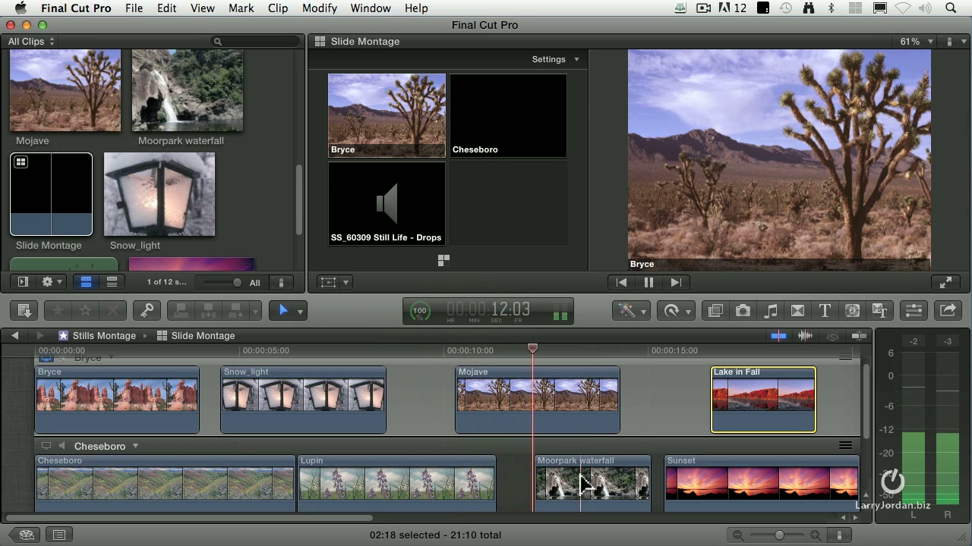
key(space)
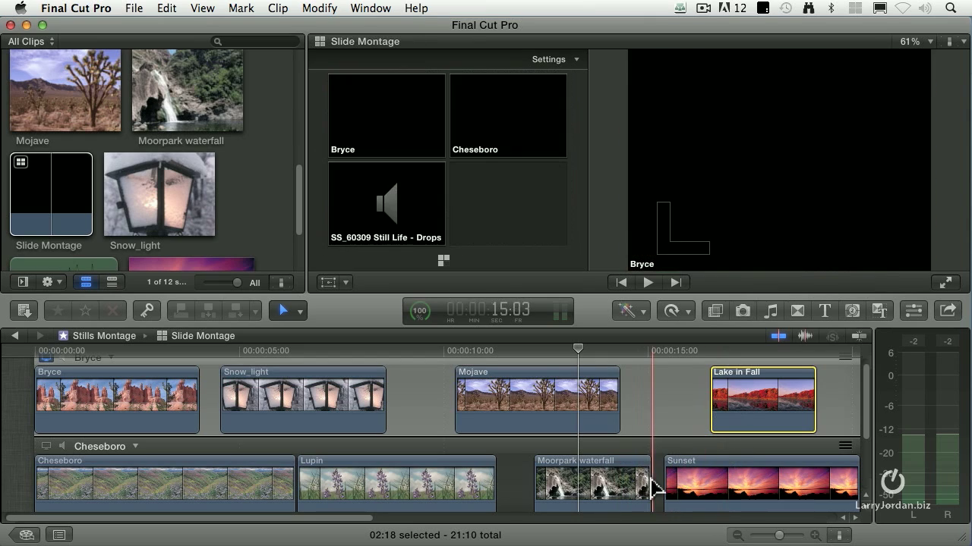
Step: Extend Moorpark waterfall to Sunset, push Sunset later, and lengthen Lake in Fall starting earlier
drag(647, 485, 689, 480)
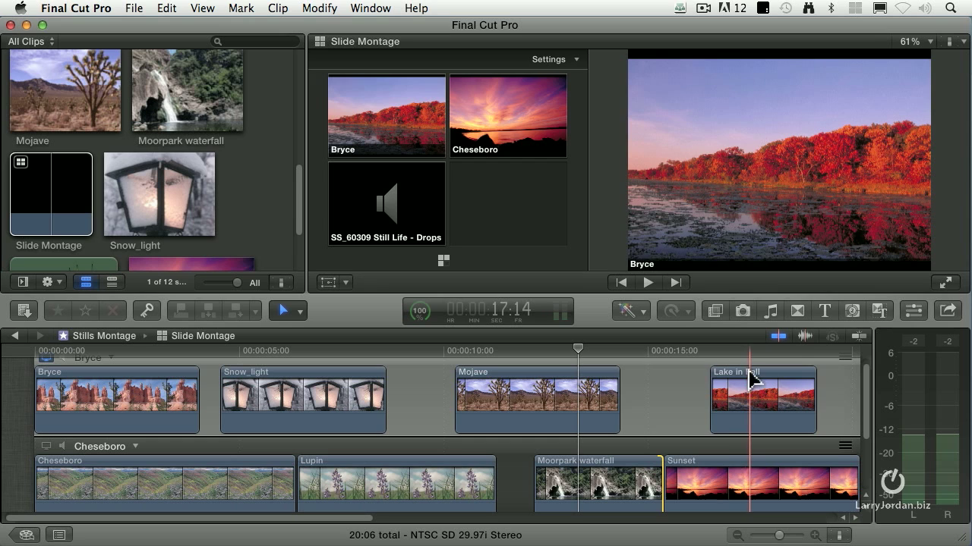
drag(751, 377, 677, 377)
drag(668, 484, 702, 483)
drag(740, 409, 827, 405)
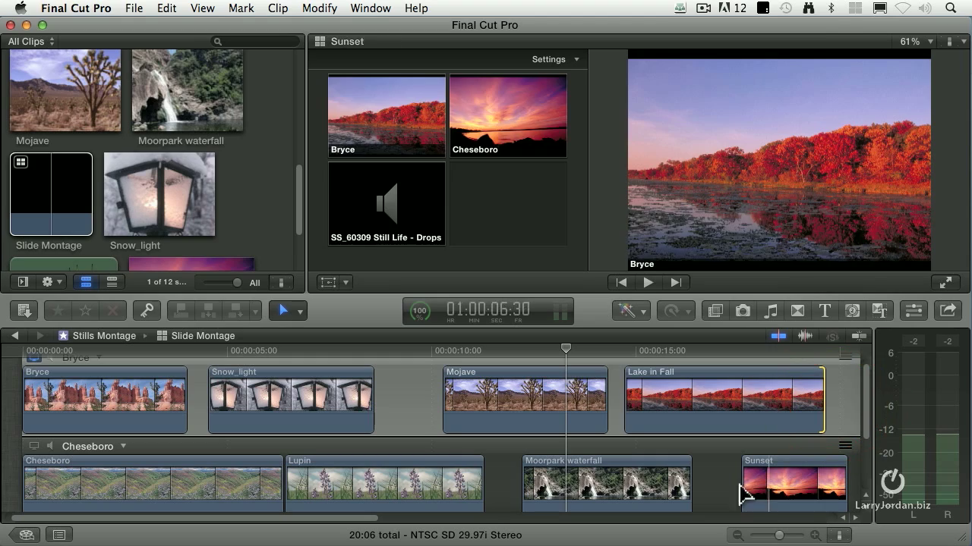
drag(742, 488, 706, 483)
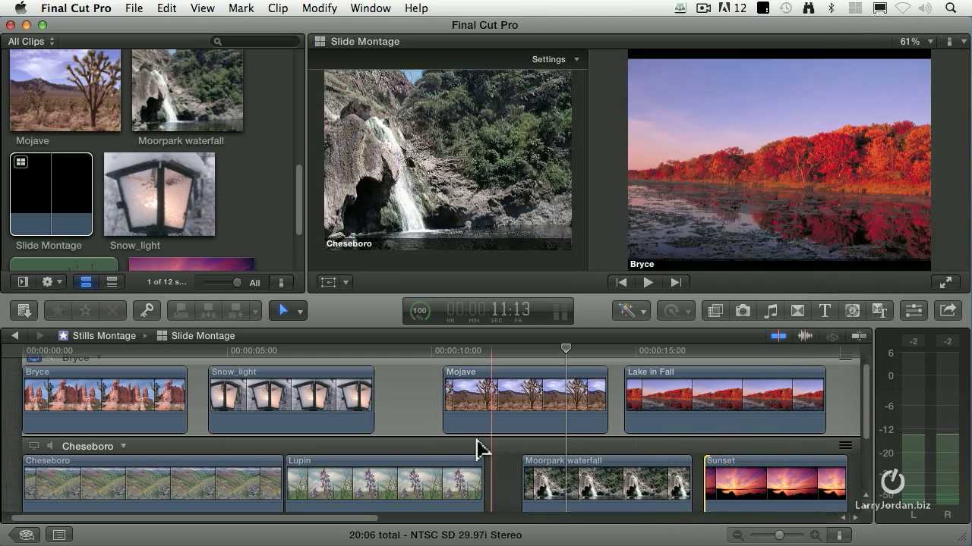
Step: Clear the Music Video project and append the Slide Montage multicam clip from the start
click(17, 337)
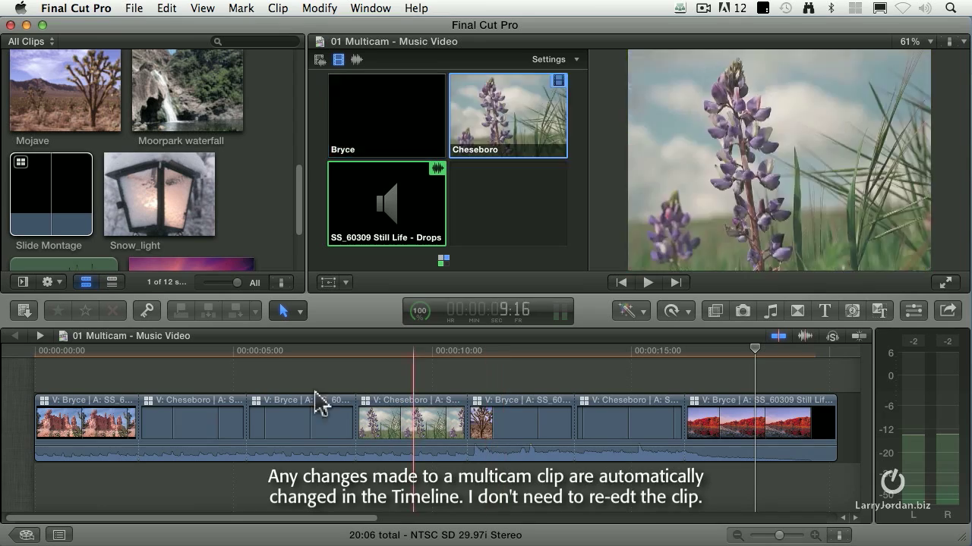
key(super+a)
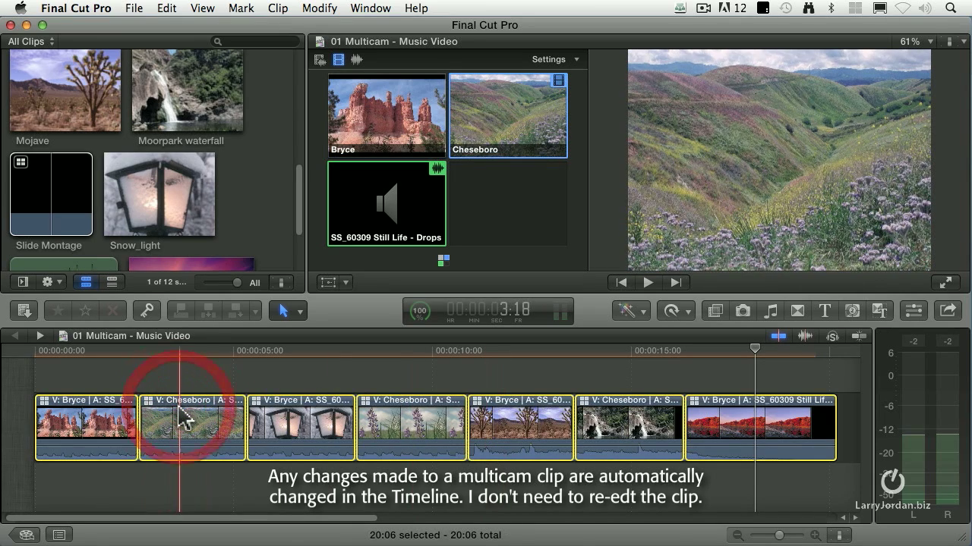
key(Delete)
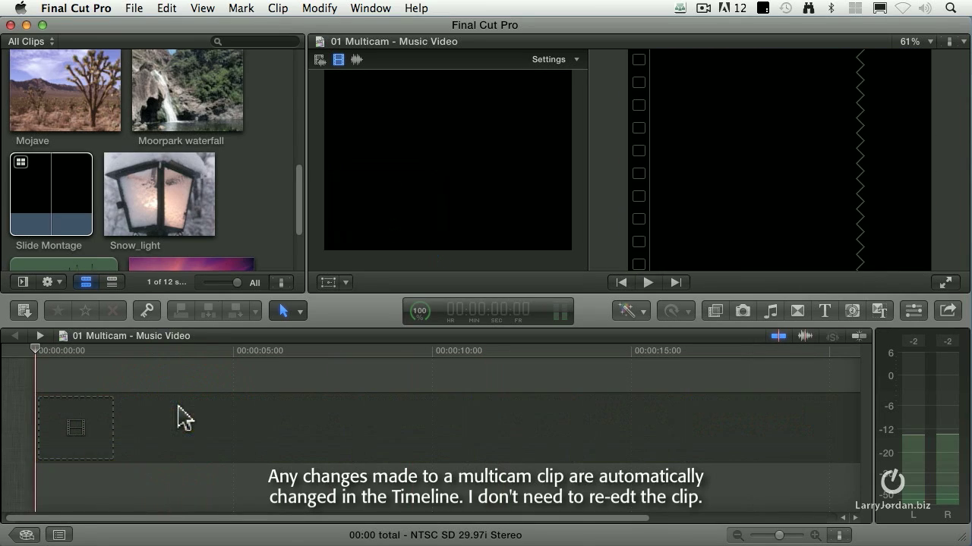
click(30, 182)
key(e)
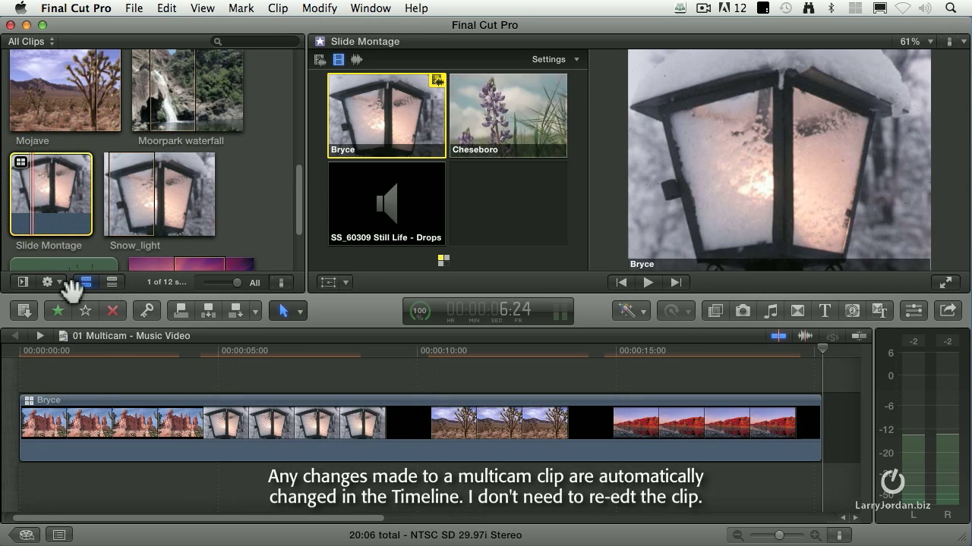
key(Home)
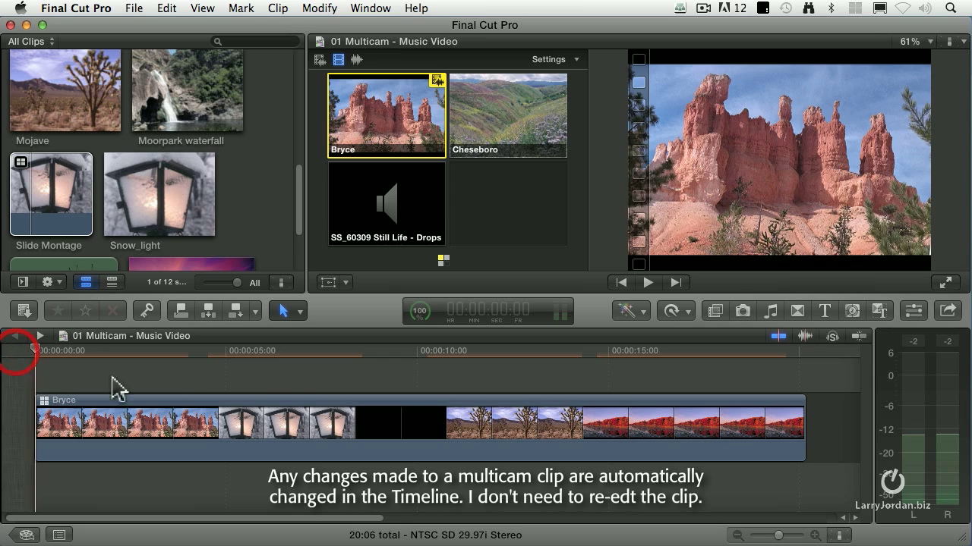
Step: Take audio from the SS_60309 angle and set video-only switching, starting on Bryce
click(400, 229)
click(339, 59)
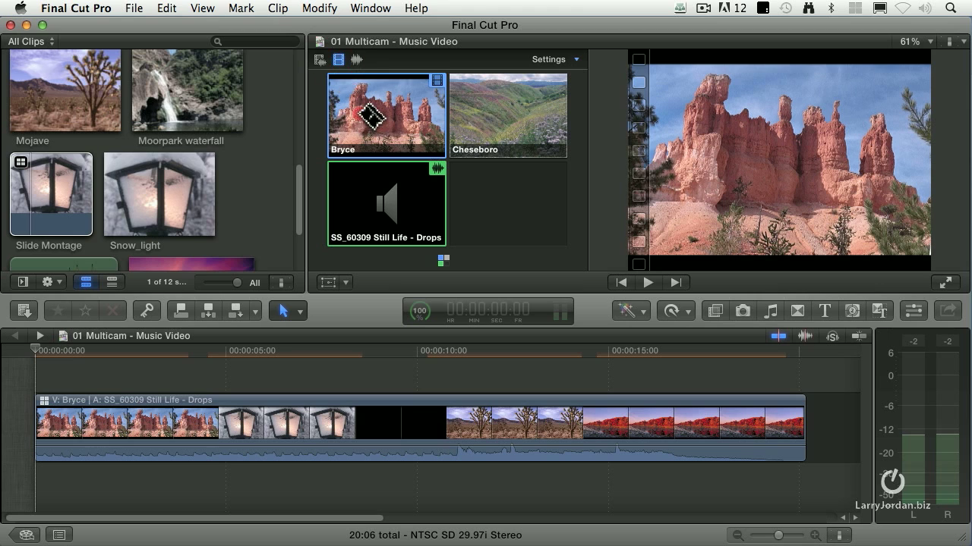
click(371, 116)
Step: During playback, cut live alternating between Cheseboro and Bryce, ending on the Cheseboro sunset angle
key(space)
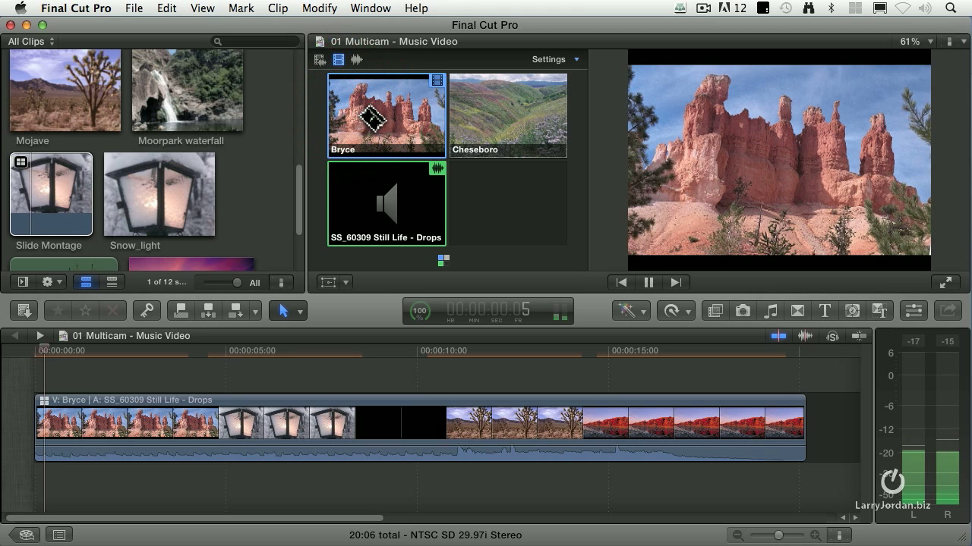
click(516, 123)
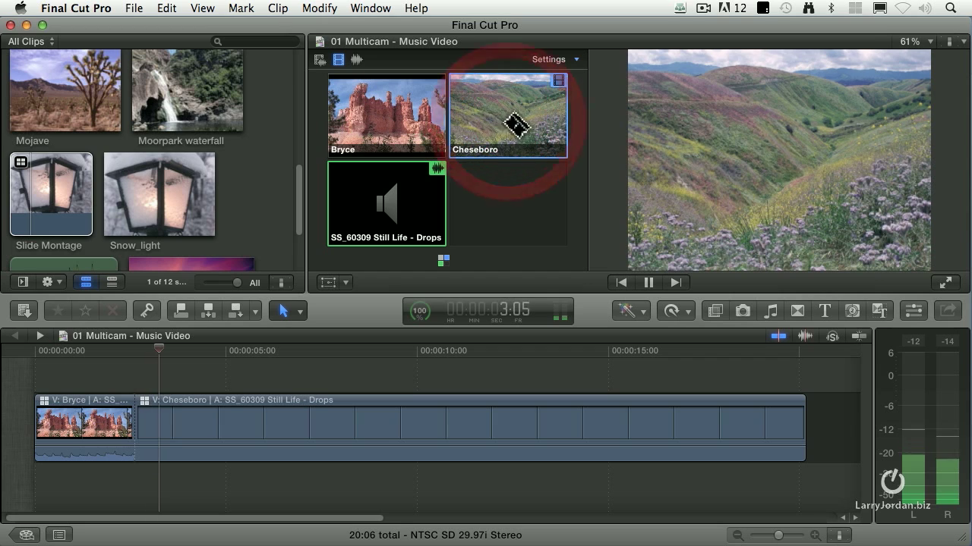
click(412, 126)
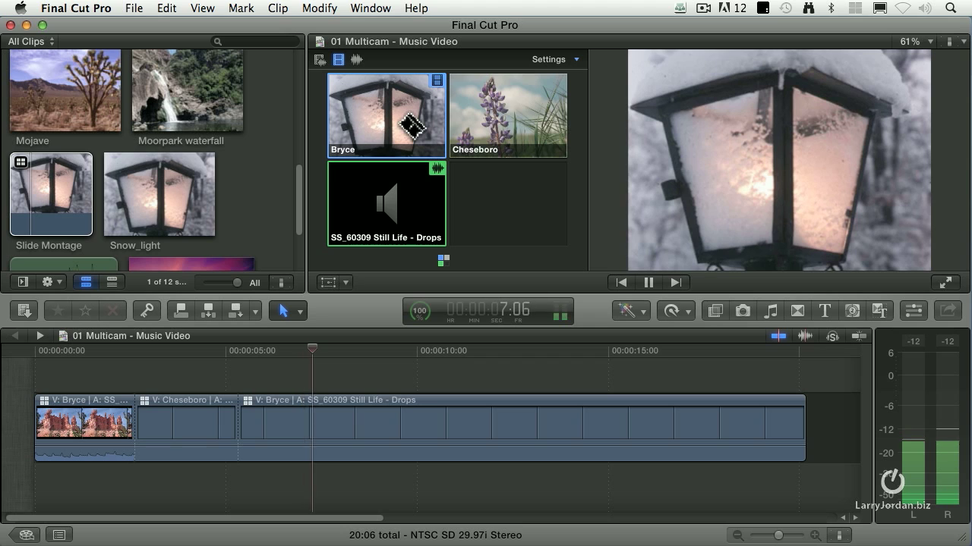
click(518, 128)
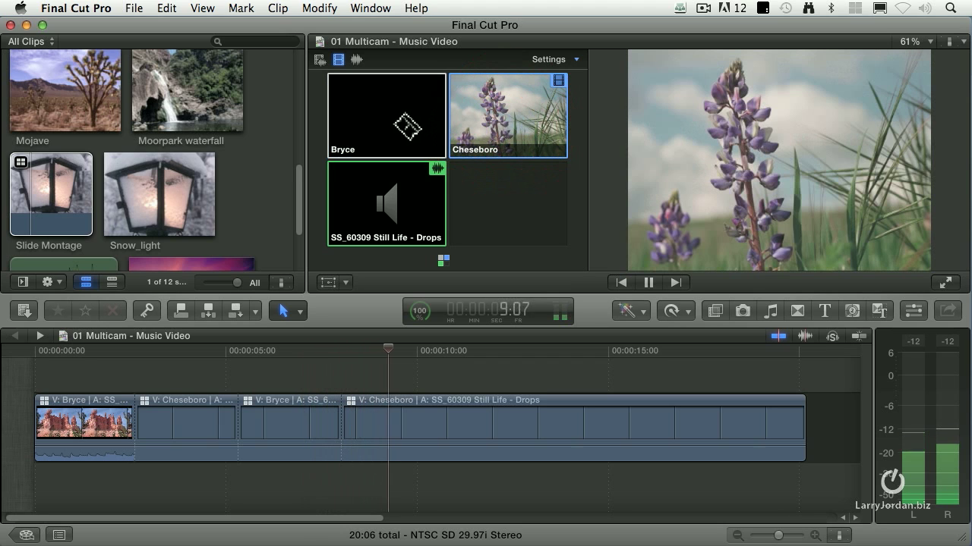
click(383, 122)
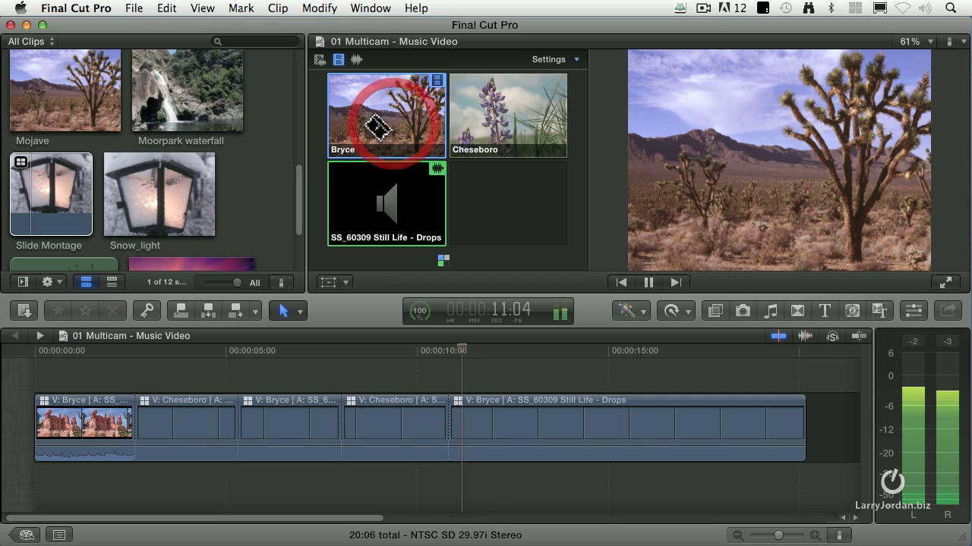
click(479, 121)
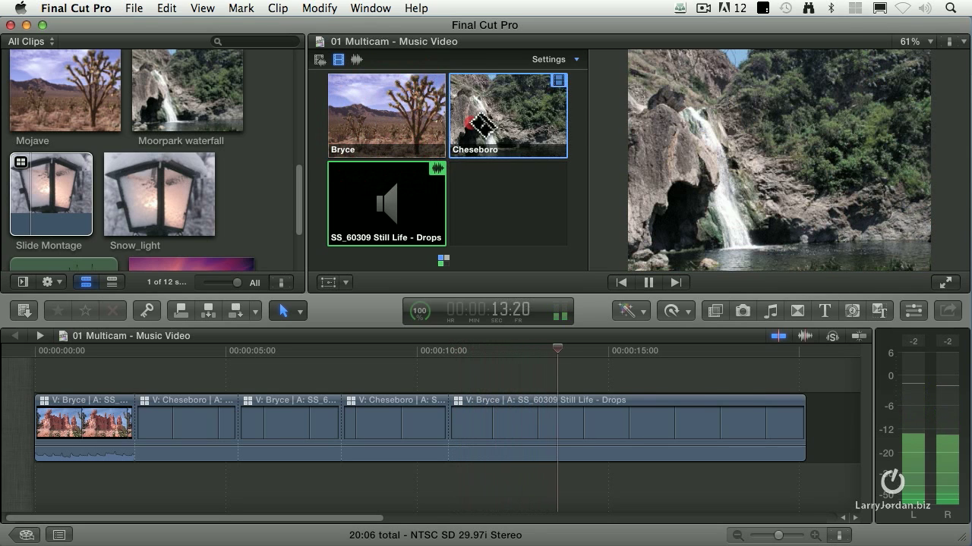
click(407, 120)
click(475, 120)
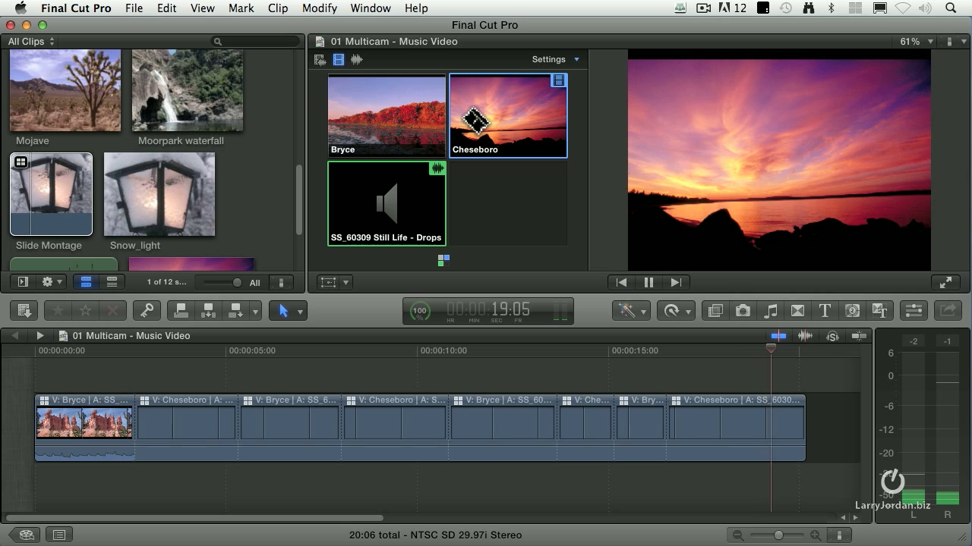
Step: Add cross dissolves to all clips with Cmd-T and play the project from the beginning
key(space)
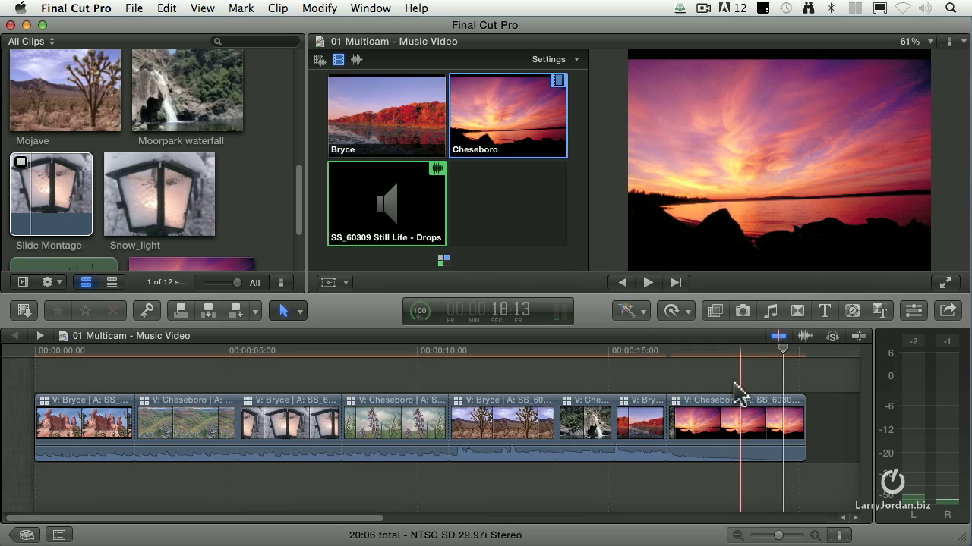
key(super+a)
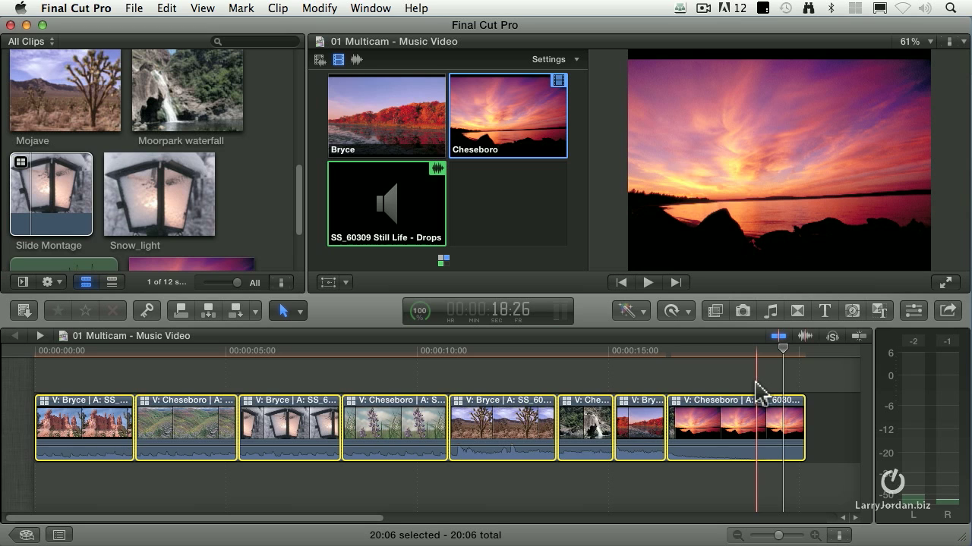
key(super+t)
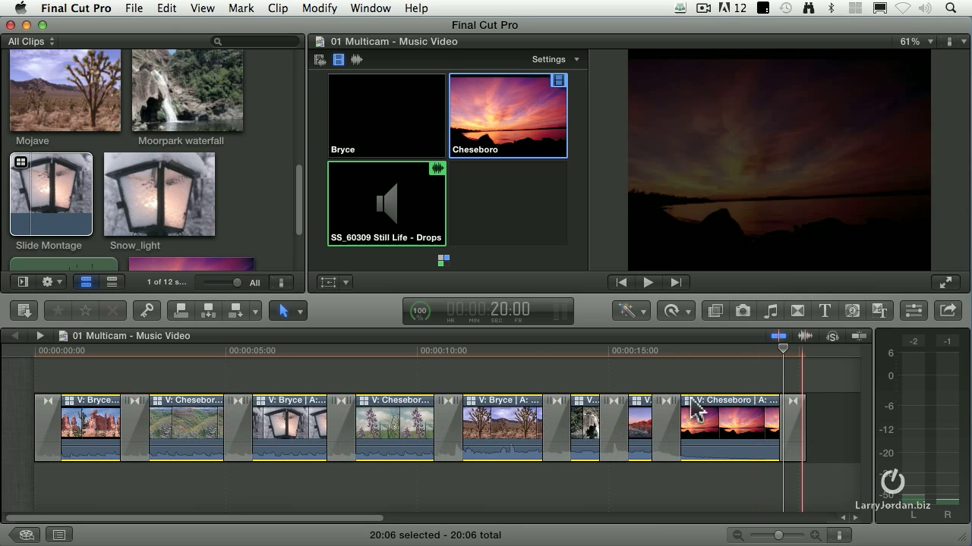
click(75, 351)
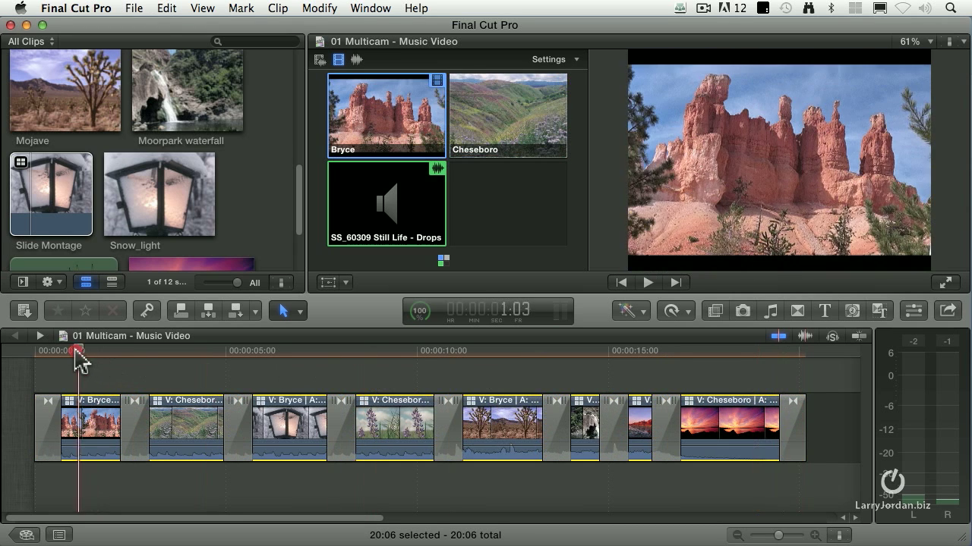
click(28, 351)
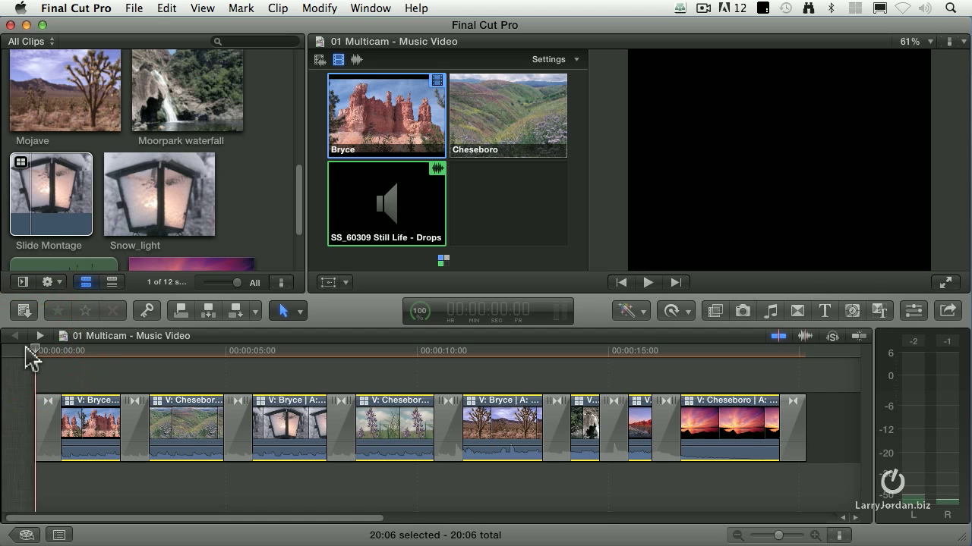
key(space)
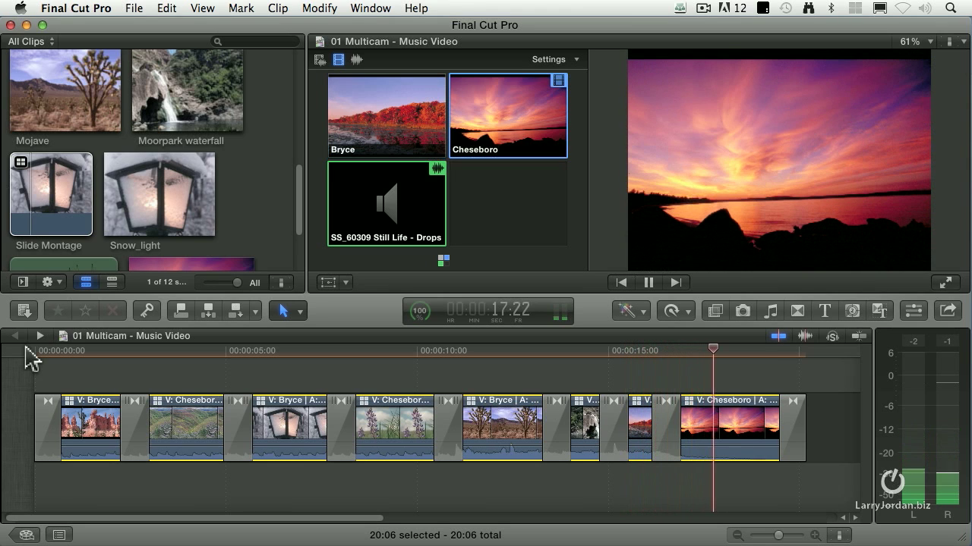
key(space)
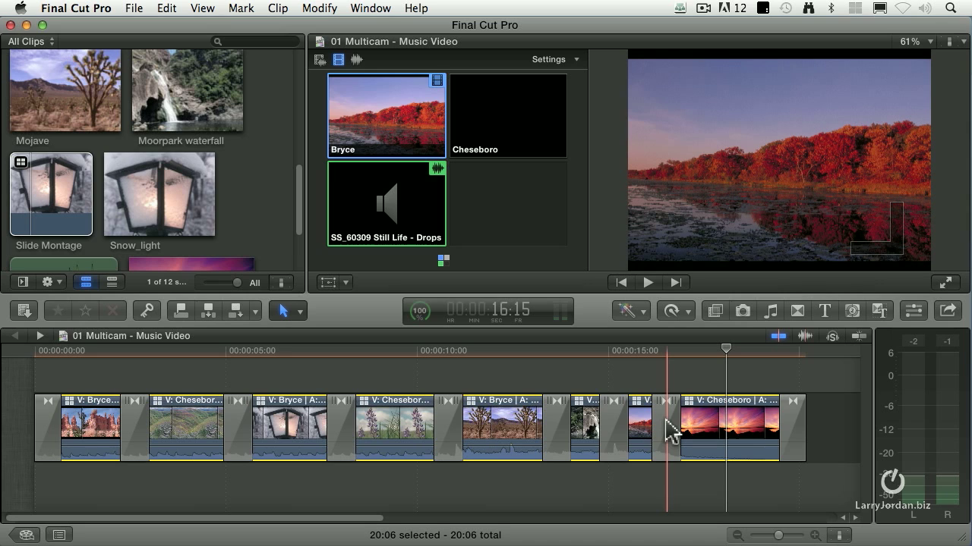